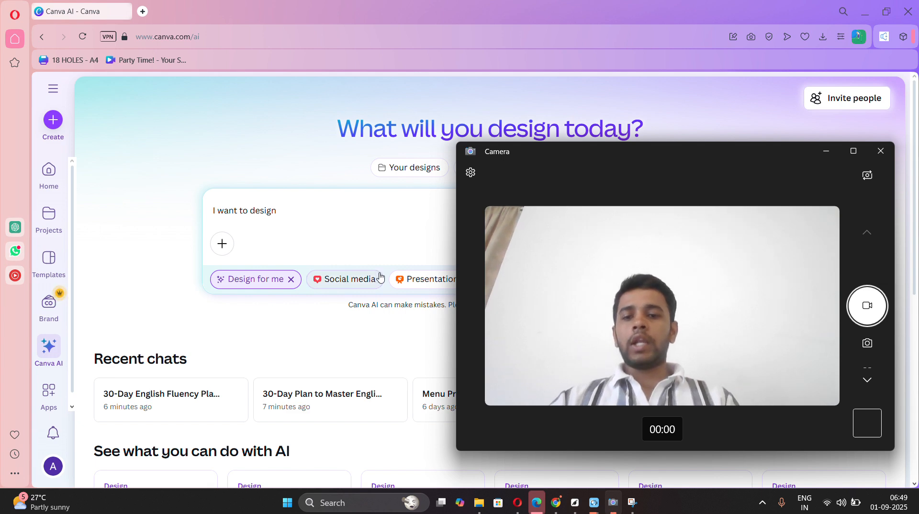
Bring the Canva browser window to the front and go to the Canva home page.
left_click(299, 191)
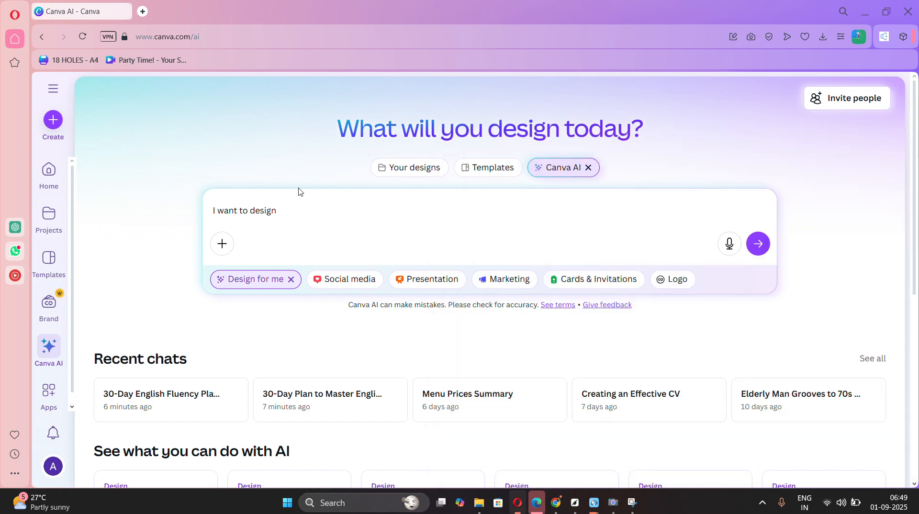
left_click(54, 88)
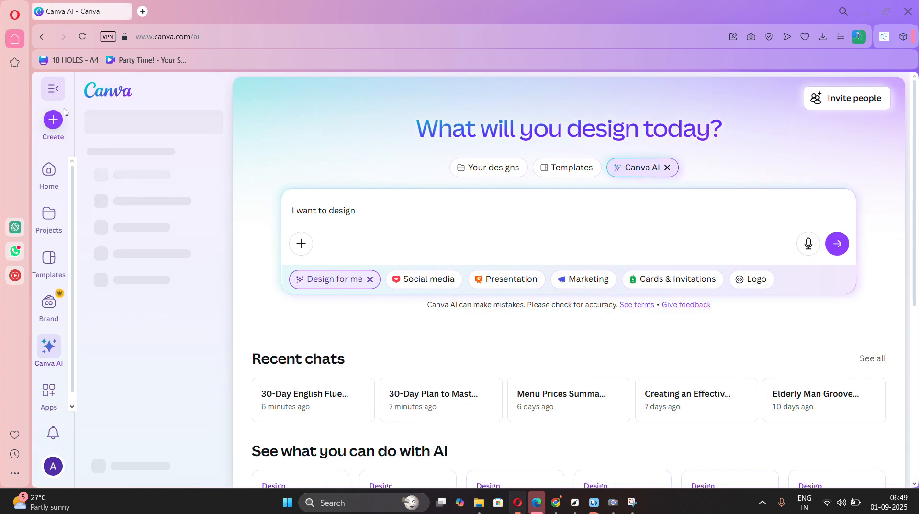
left_click(113, 98)
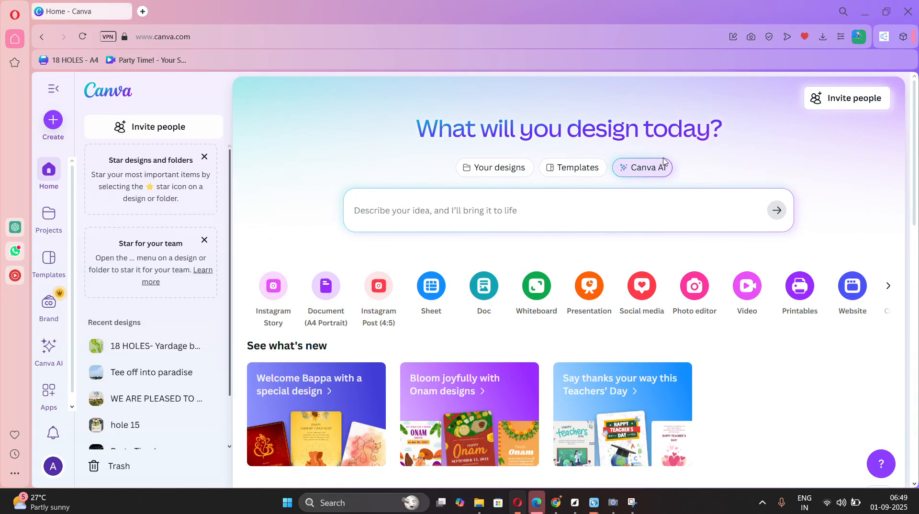
scroll(732, 282, "down", 1)
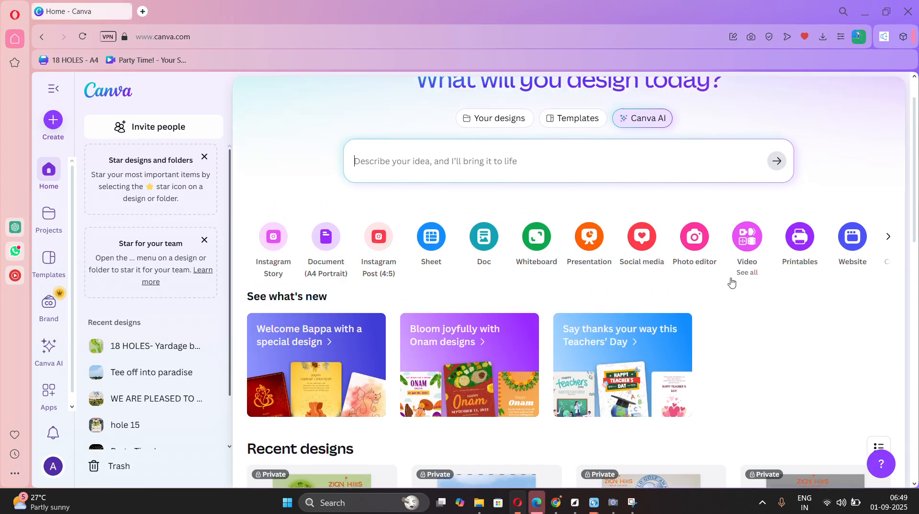
scroll(731, 283, "up", 1)
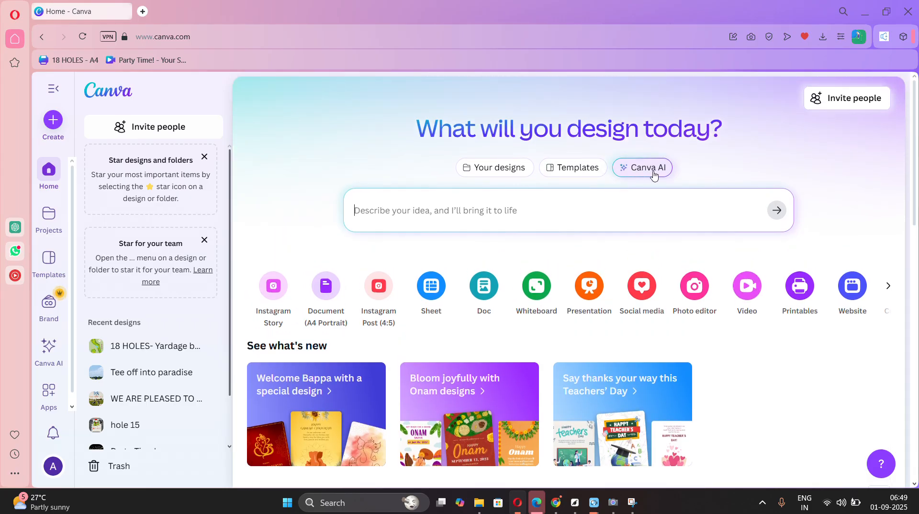
Prompt Canva AI with "I want to create an thumbnail for youtube where i am showing how to use canva and create automatic thumbnail".
left_click(486, 212)
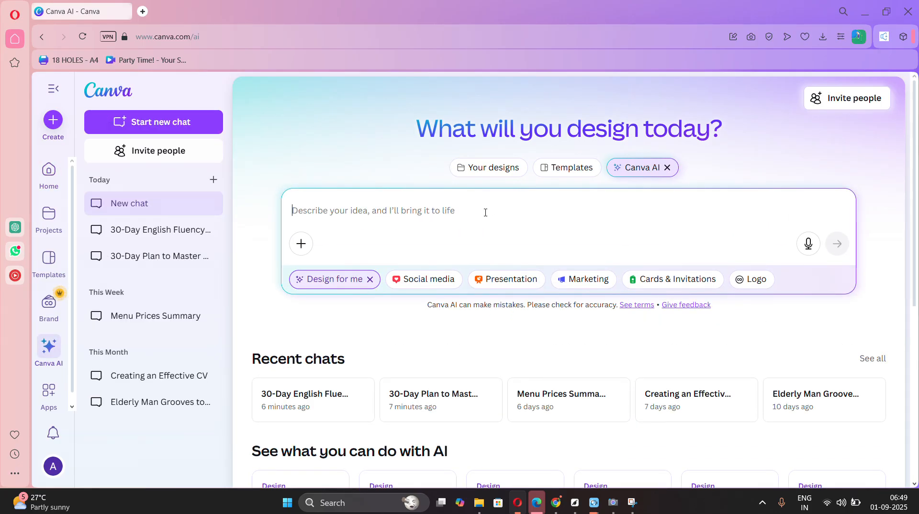
type("I wa")
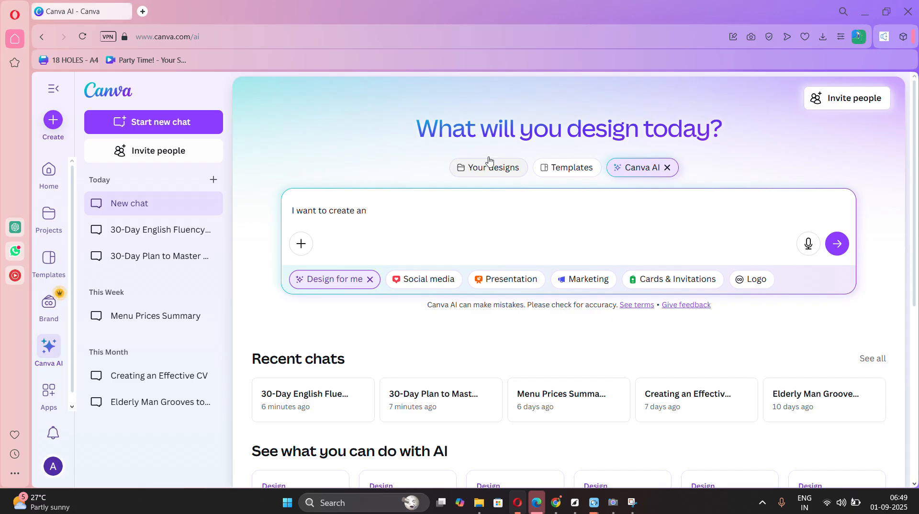
type("nt to create an ")
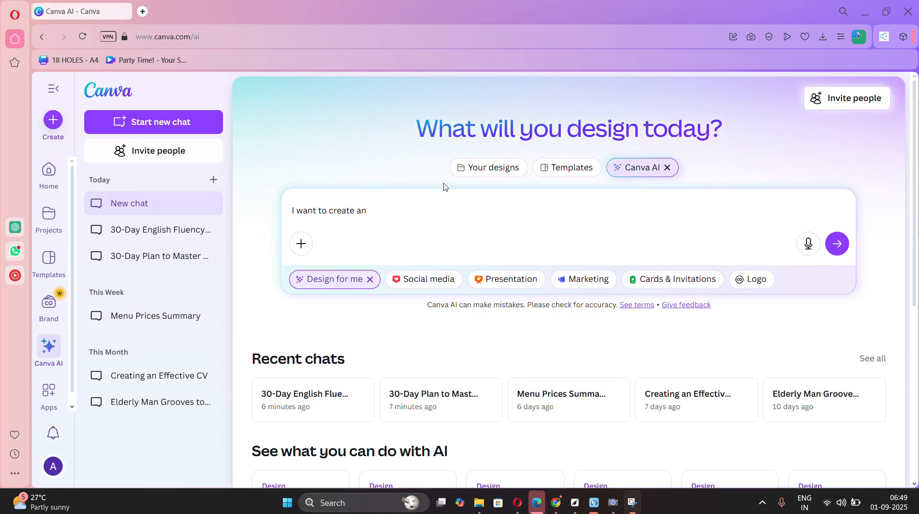
type("templa")
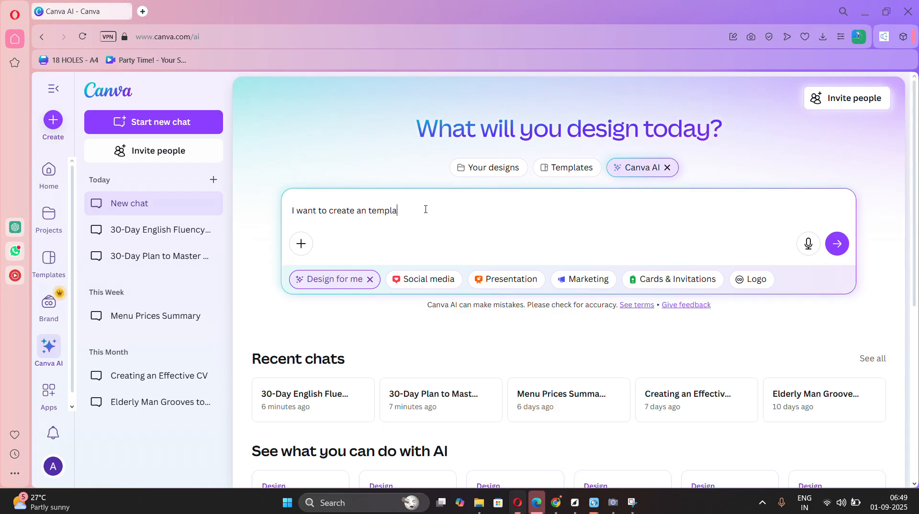
key("BackSpace")
key("BackSpace")
key("BackSpace")
key("BackSpace")
key("BackSpace")
key("BackSpace")
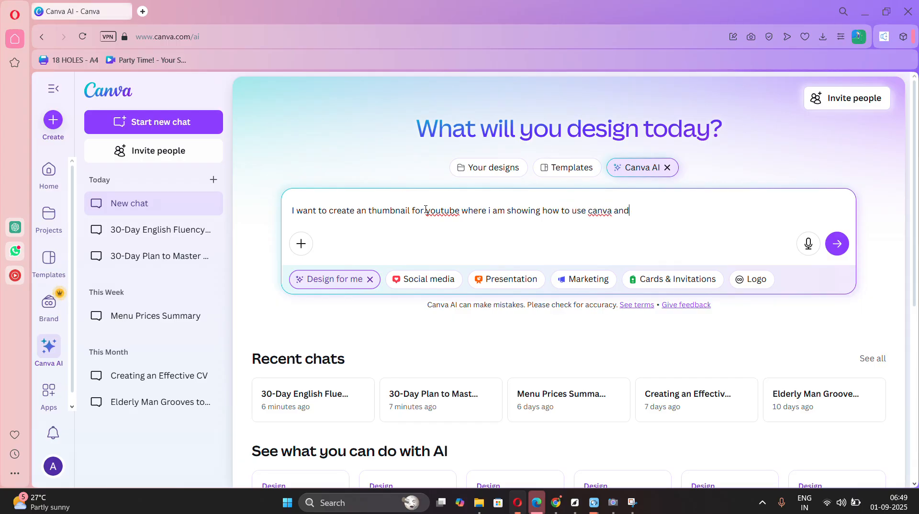
type("e automatic")
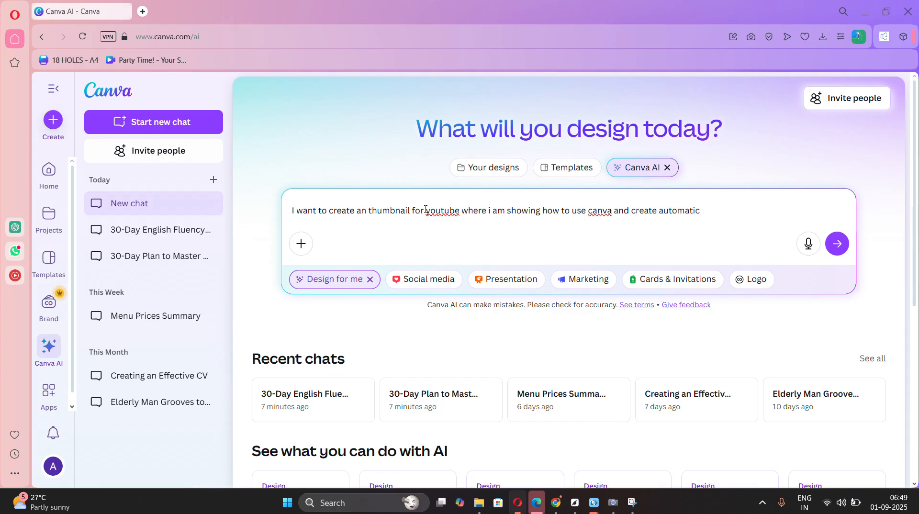
type(" de thumbnail")
key("Return")
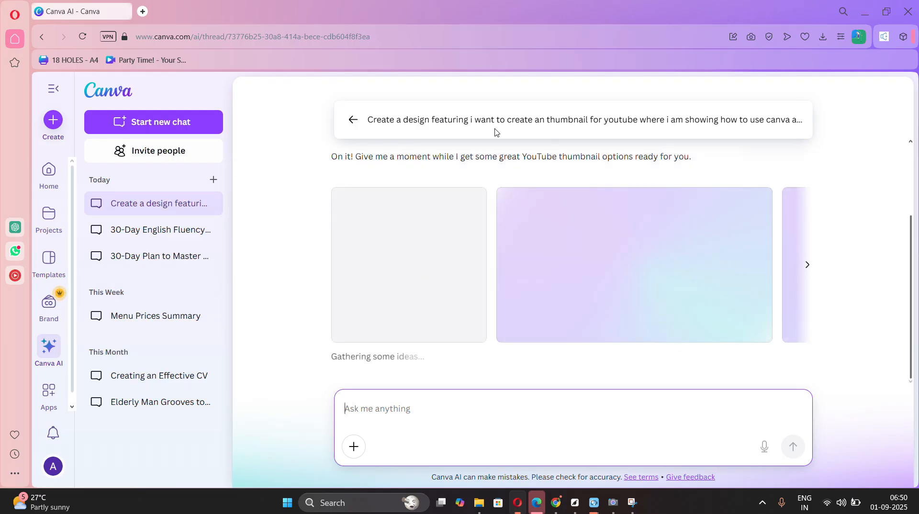
Browse the generated thumbnails and open the "Canva Tutorial Series – Create YouTube Thumbnails" design.
left_click_drag(356, 160, 574, 174)
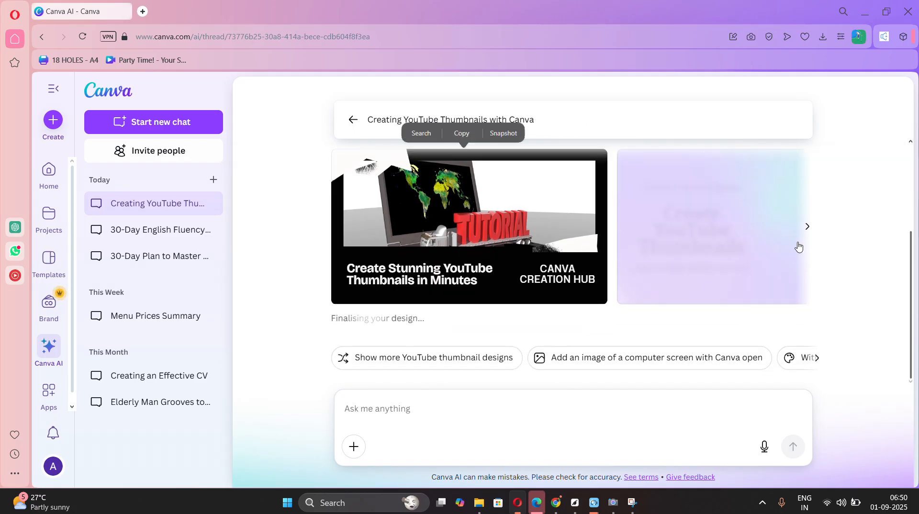
left_click(808, 248)
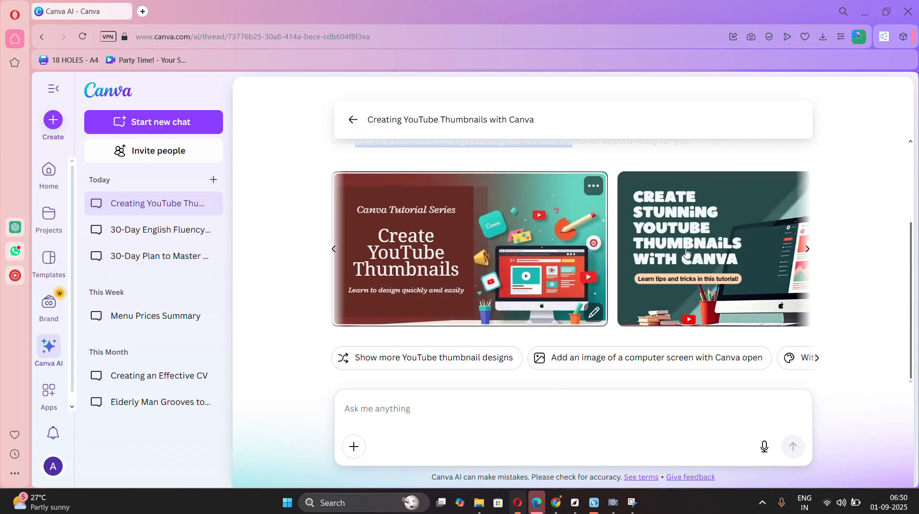
left_click(495, 230)
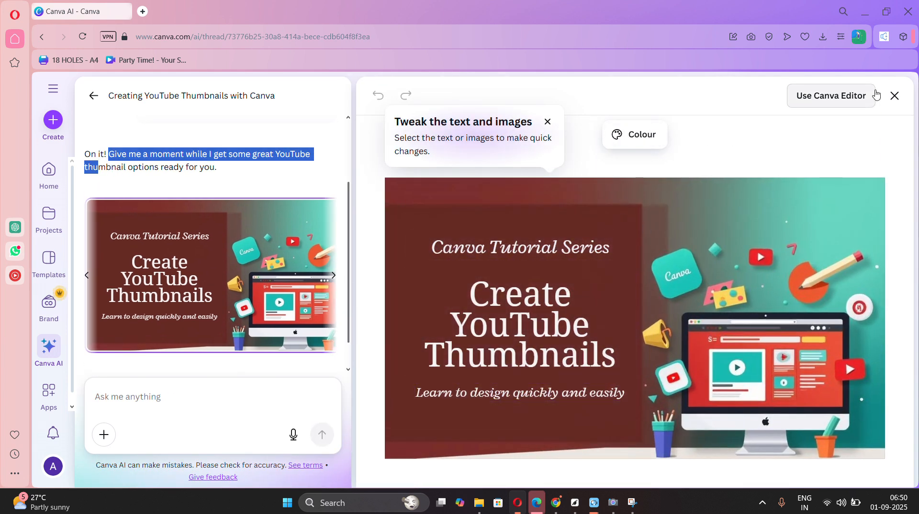
Apply the red, coral and orange palette made for this design and open the thumbnail in the Canva Editor.
left_click(657, 143)
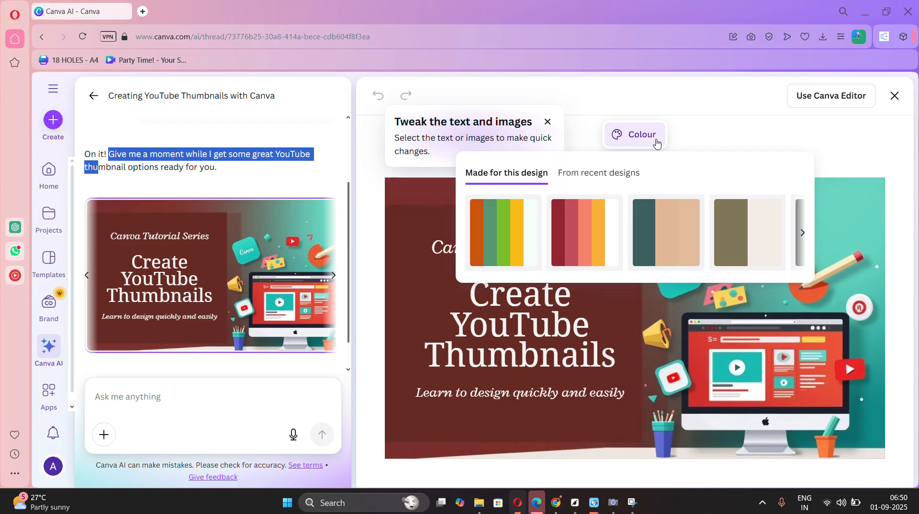
left_click(585, 231)
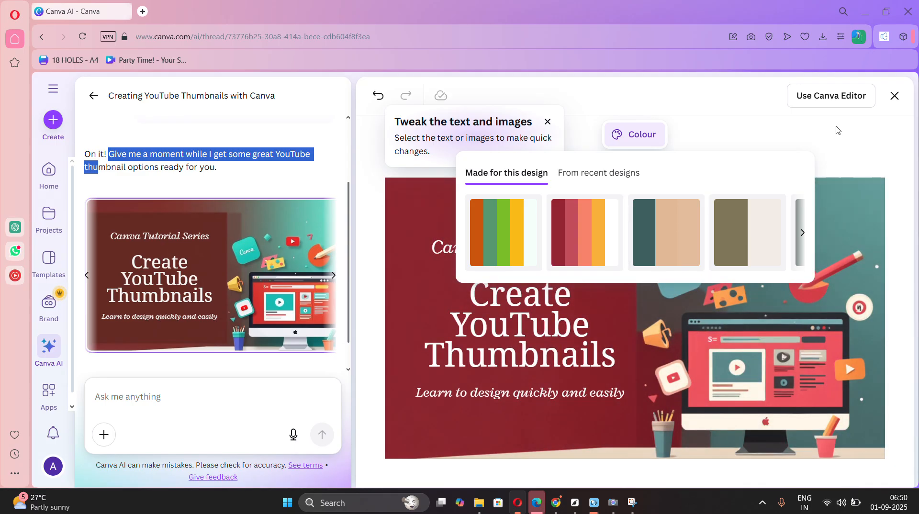
left_click(808, 95)
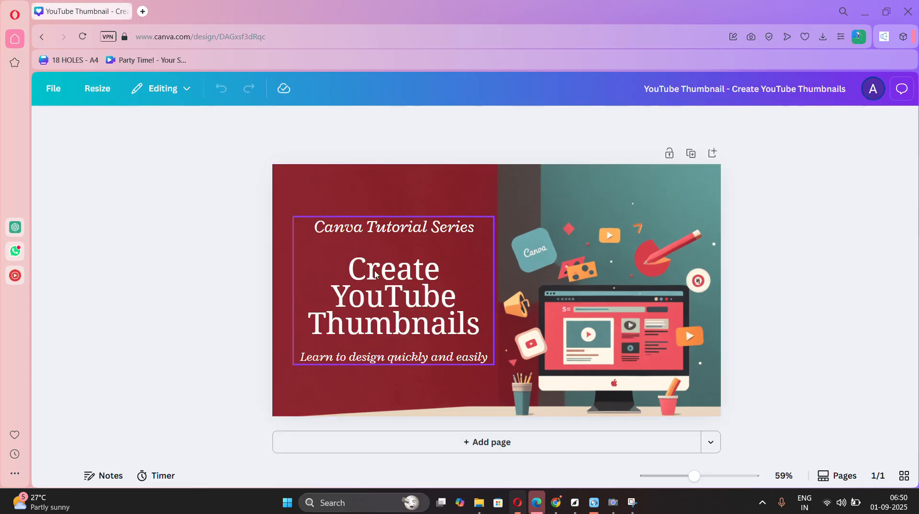
Delete the word "Series" from the "Canva Tutorial Series" line above the headline.
left_click(434, 232)
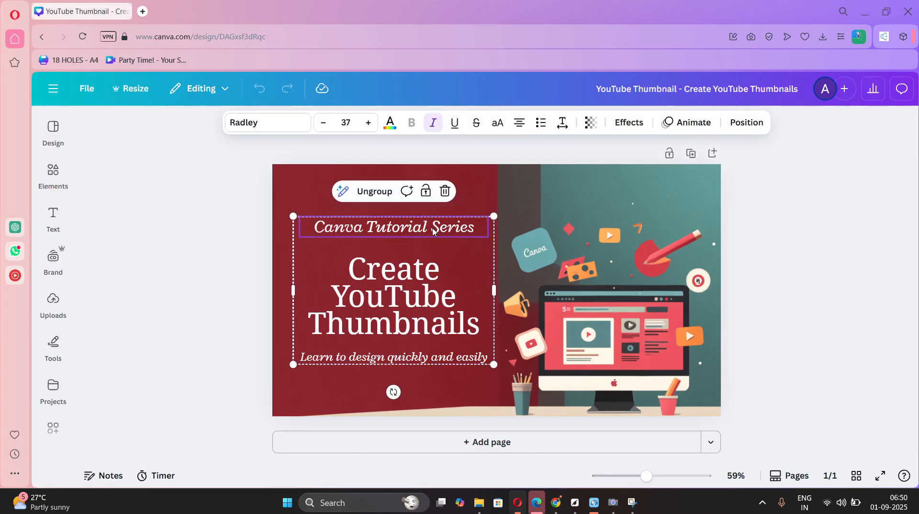
left_click(434, 231)
left_click(433, 231)
left_click_drag(432, 230, 483, 229)
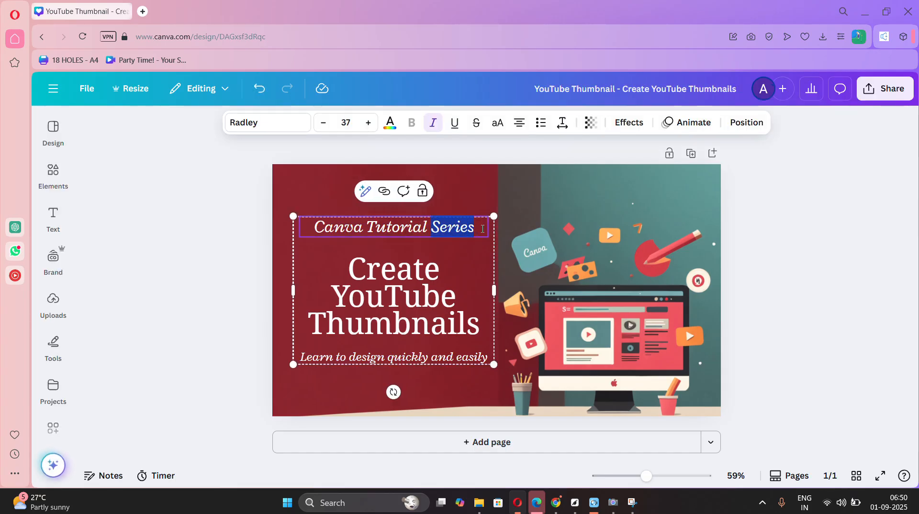
key("BackSpace")
left_click(397, 295)
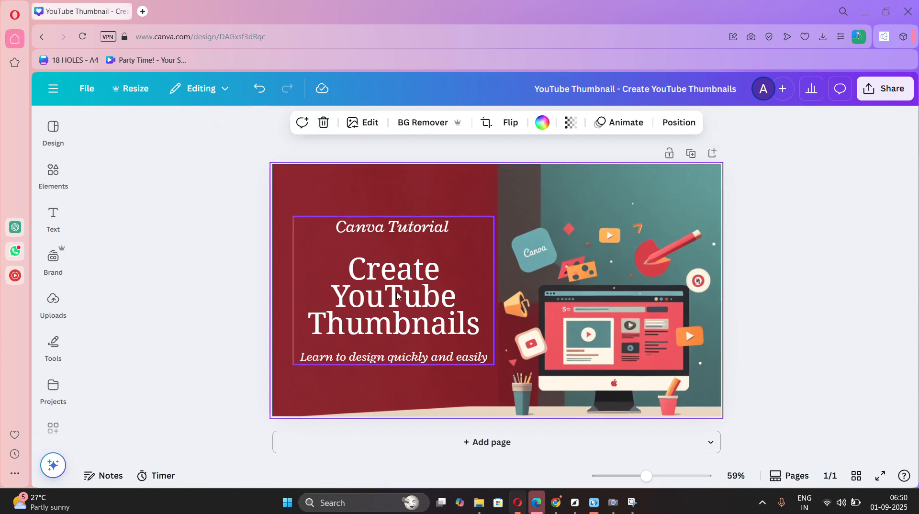
left_click(376, 362)
left_click(376, 360)
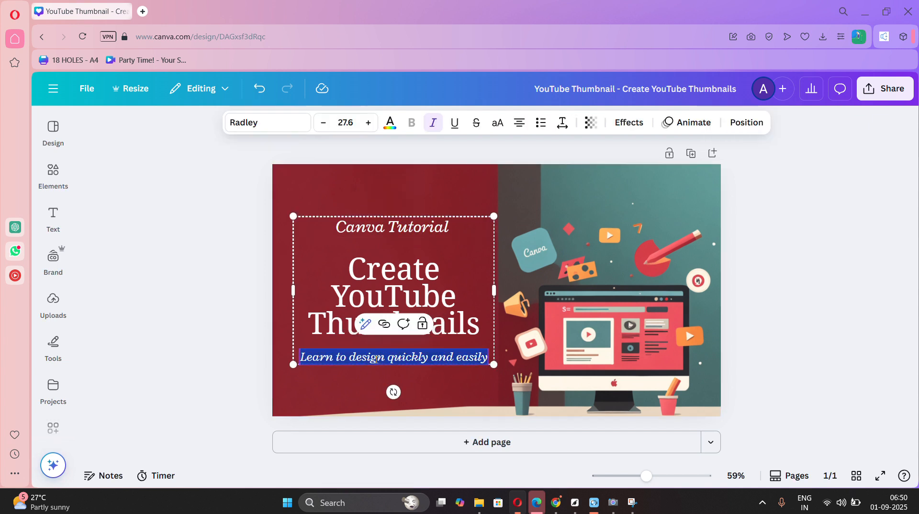
left_click(486, 190)
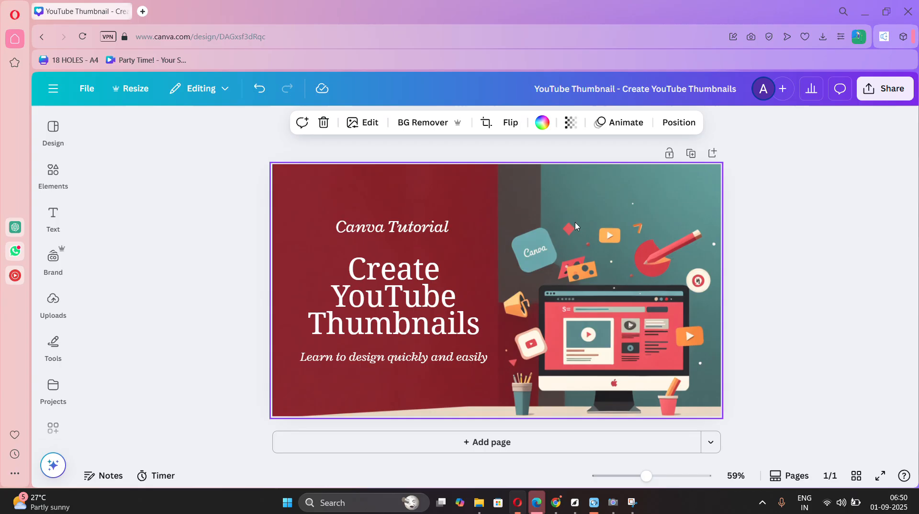
double_click(486, 186)
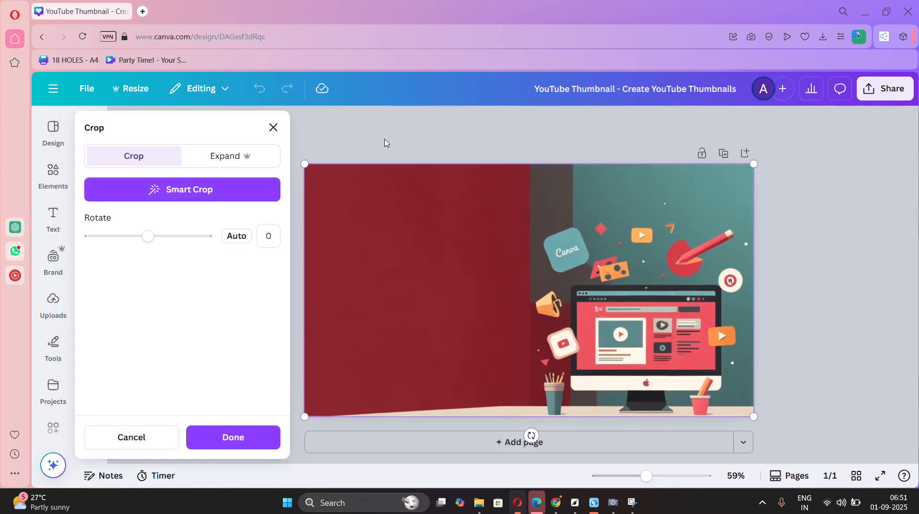
key("Escape")
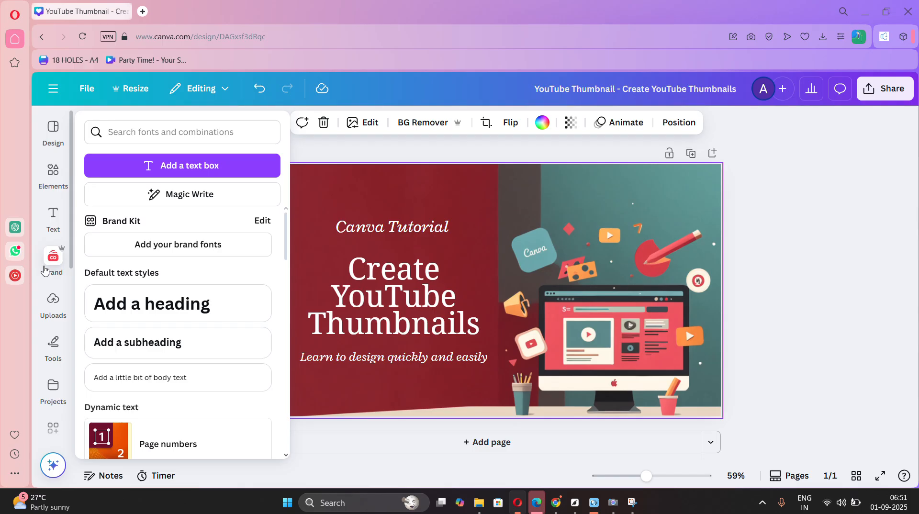
Search the elements for "youtube" and place the red YouTube play graphic above the "Canva Tutorial" text.
left_click(55, 173)
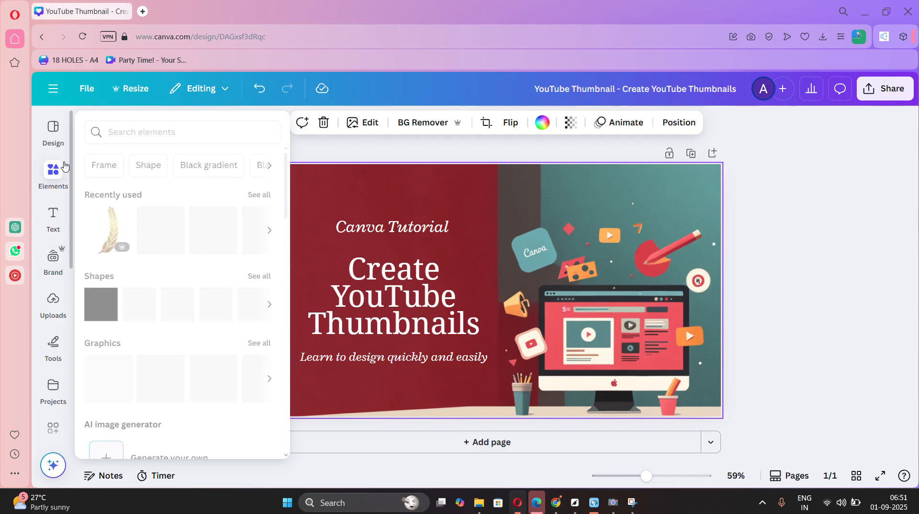
left_click(137, 131)
type("youtube")
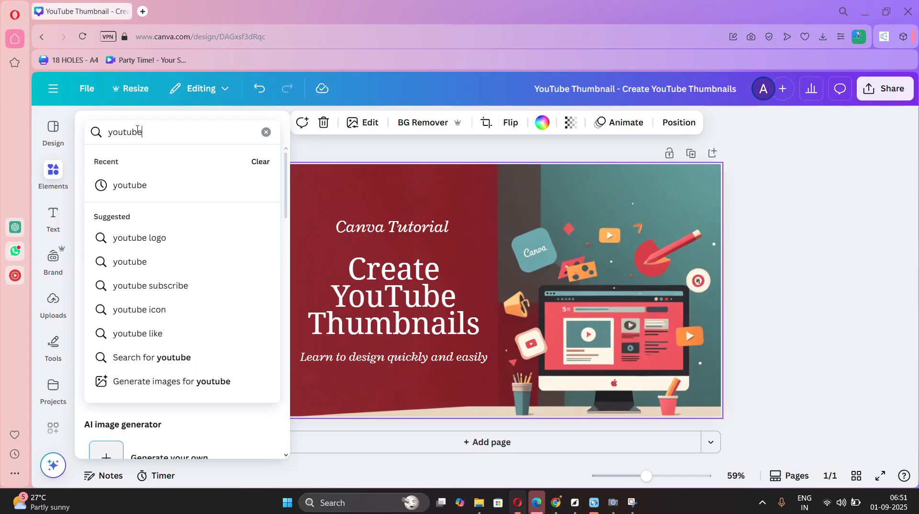
key("Return")
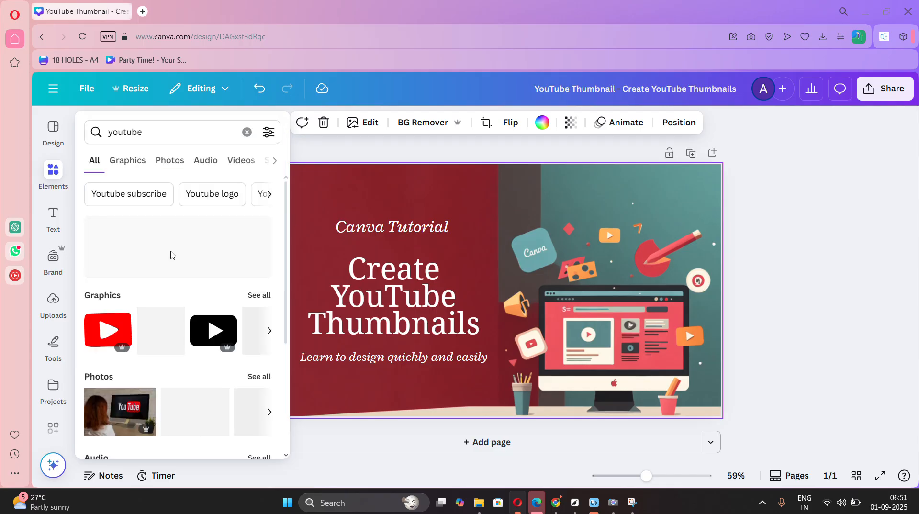
left_click_drag(108, 330, 518, 246)
left_click_drag(587, 195, 379, 189)
left_click(782, 268)
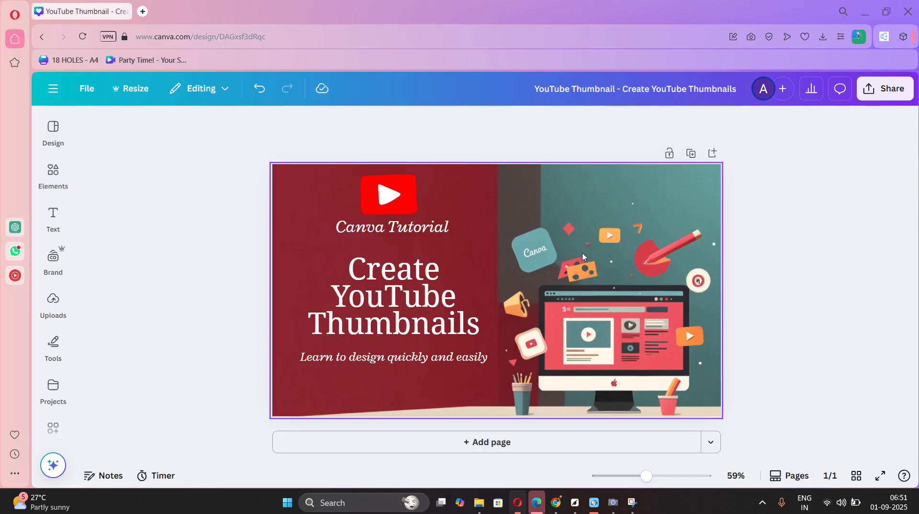
left_click(368, 365)
double_click(462, 357)
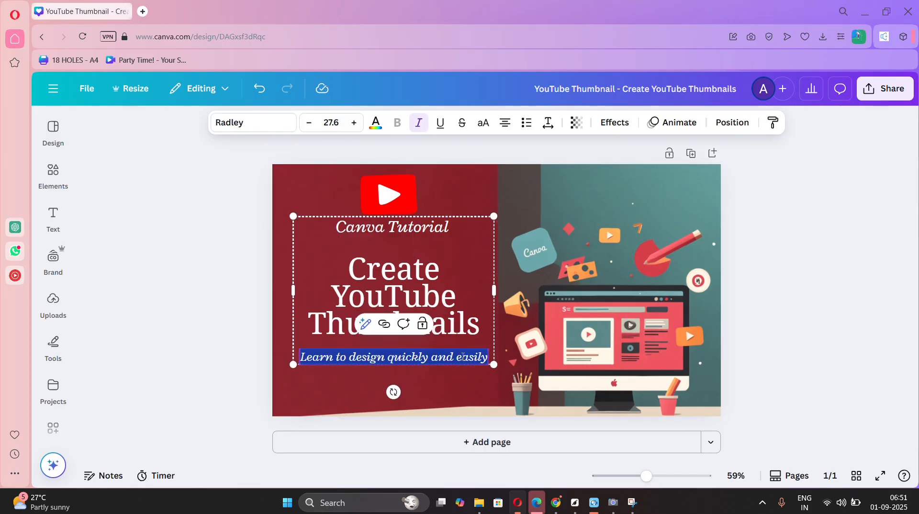
left_click(842, 276)
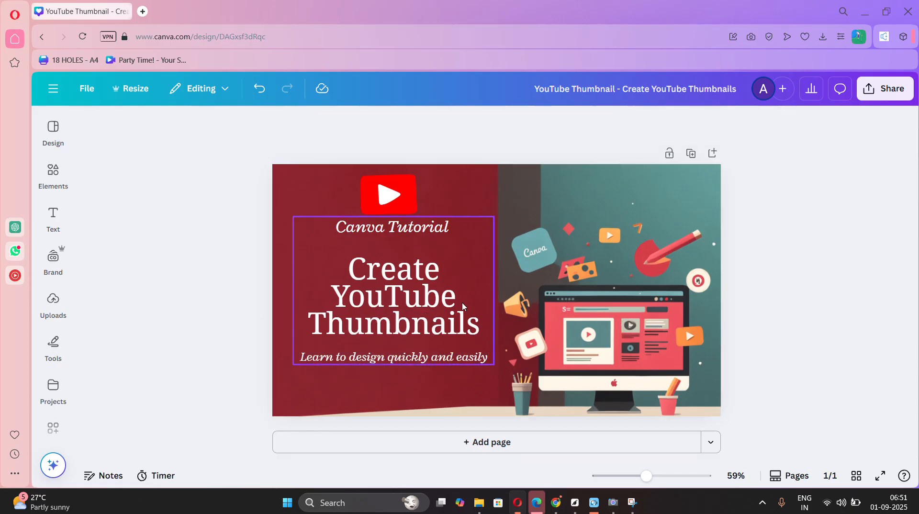
left_click(643, 295)
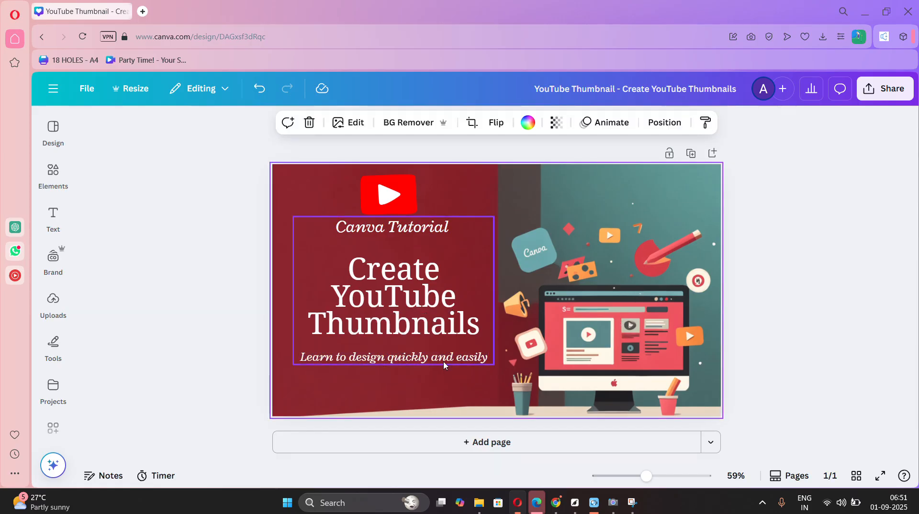
left_click(454, 353)
double_click(453, 353)
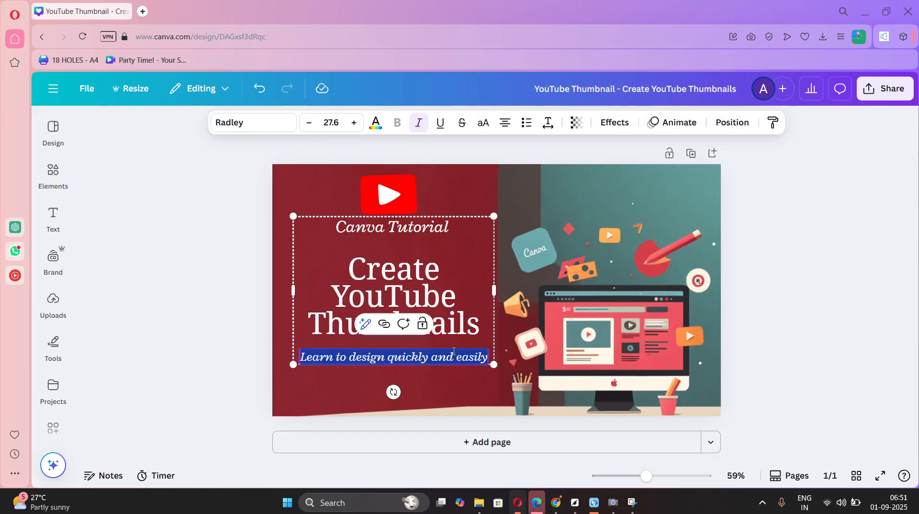
Add "Using AI" as a new last line of the "Create YouTube Thumbnails" headline.
left_click(475, 325)
double_click(474, 322)
left_click(474, 321)
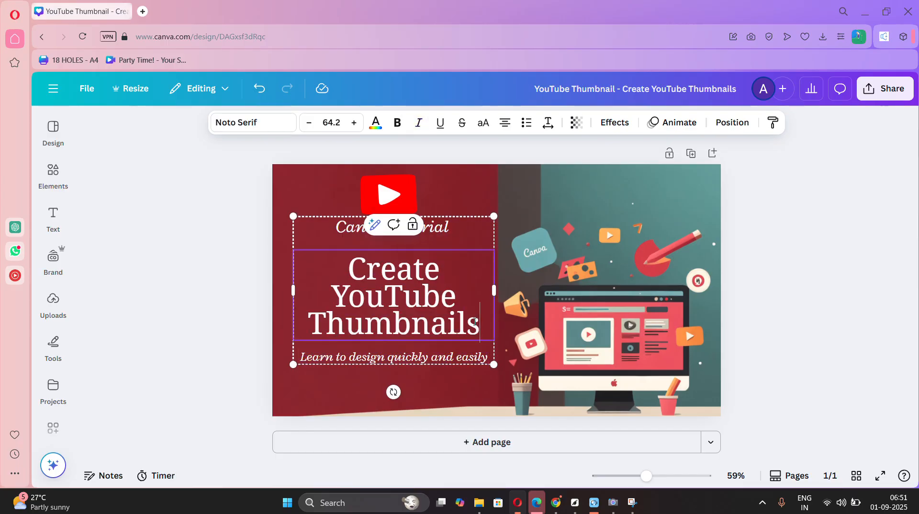
key("Return")
type("USING")
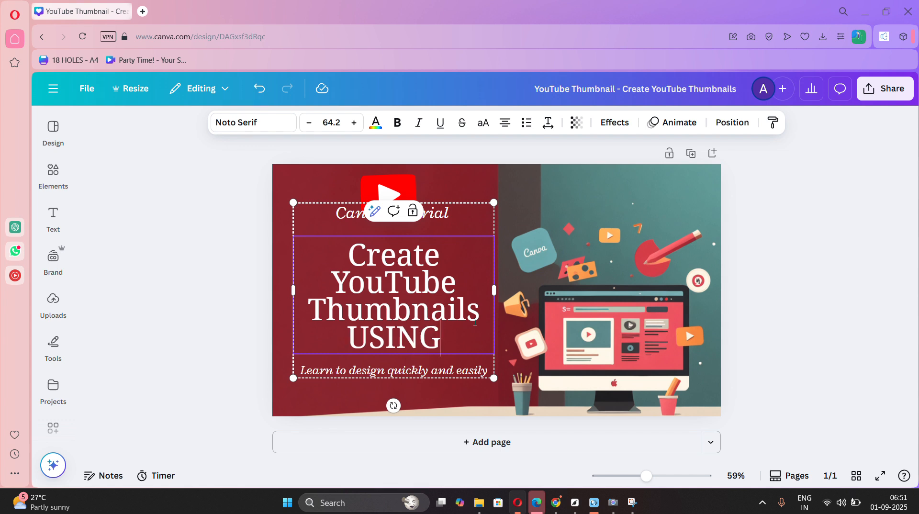
key("BackSpace")
key("BackSpace")
key("BackSpace")
key("BackSpace")
type("sing AI")
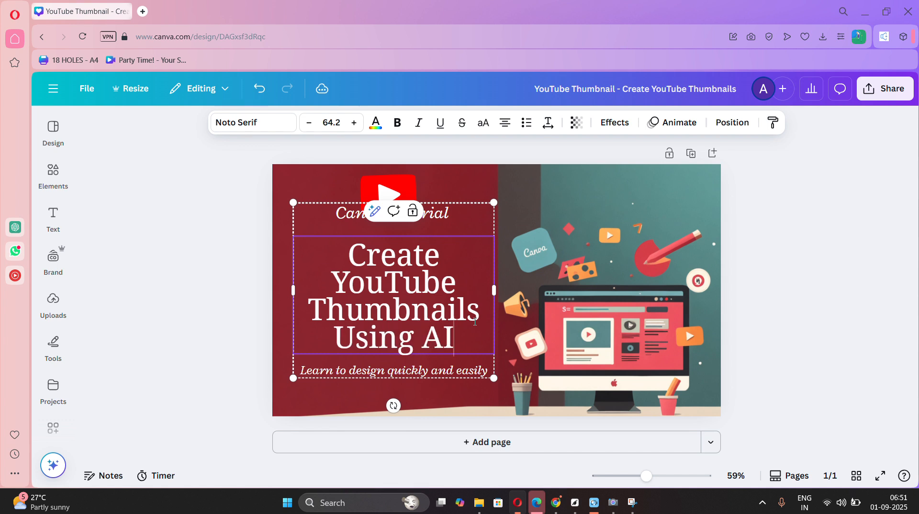
left_click(802, 277)
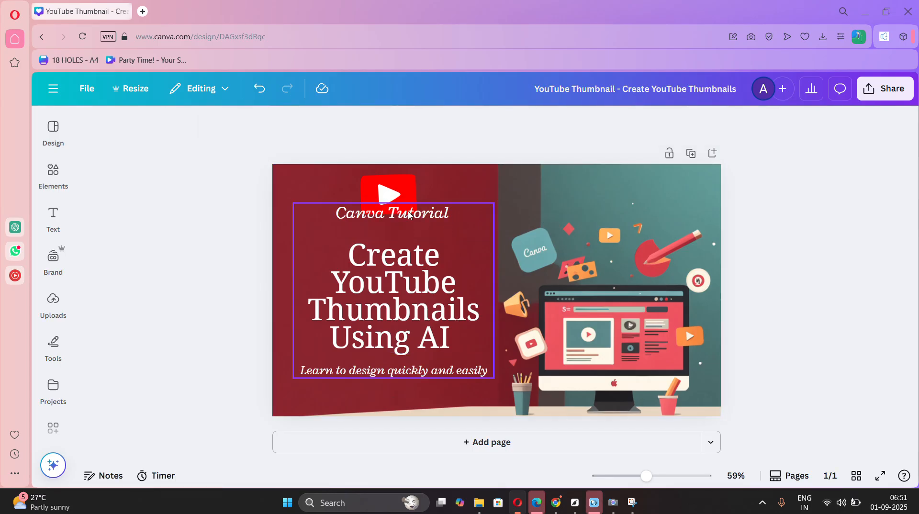
Move the grouped title text down so it sits just below the red YouTube play graphic.
left_click(409, 230)
left_click_drag(407, 229, 403, 228)
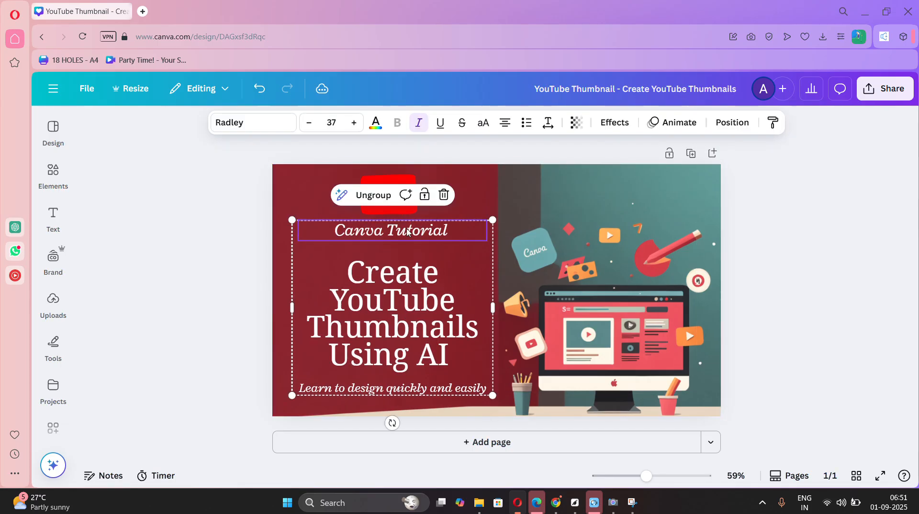
left_click(819, 299)
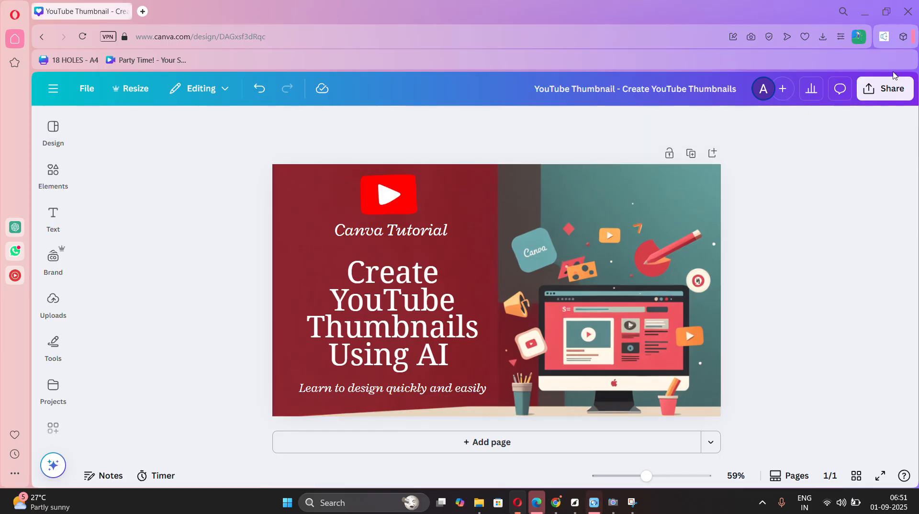
Download the thumbnail as a PNG at size 3.125 (4,000 × 2,250 px).
left_click(888, 88)
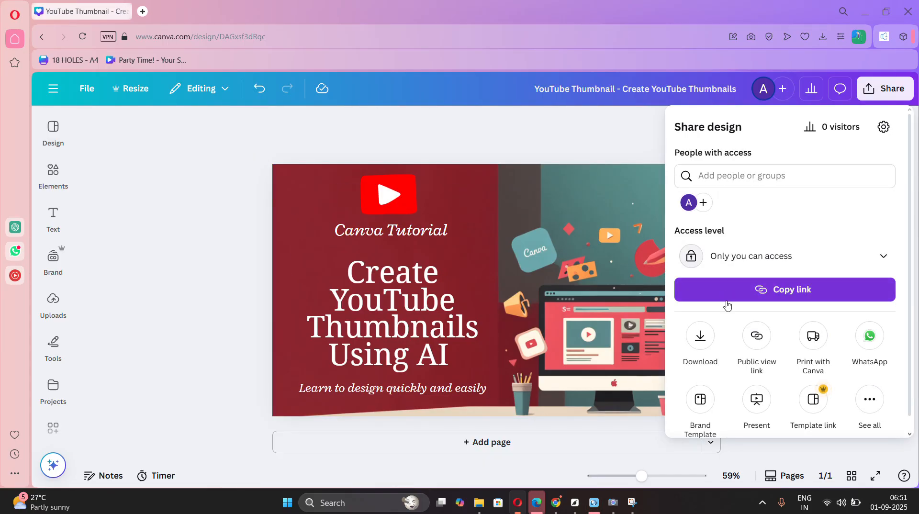
left_click(700, 337)
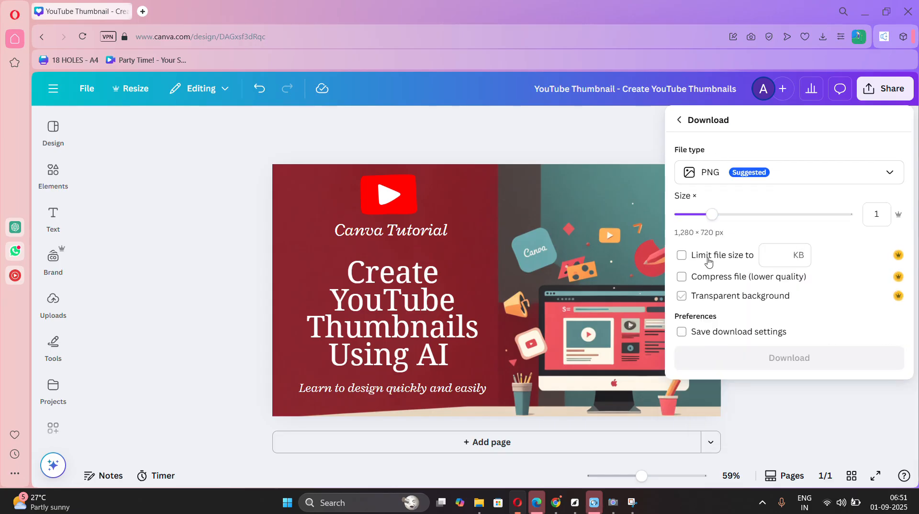
left_click_drag(710, 214, 878, 204)
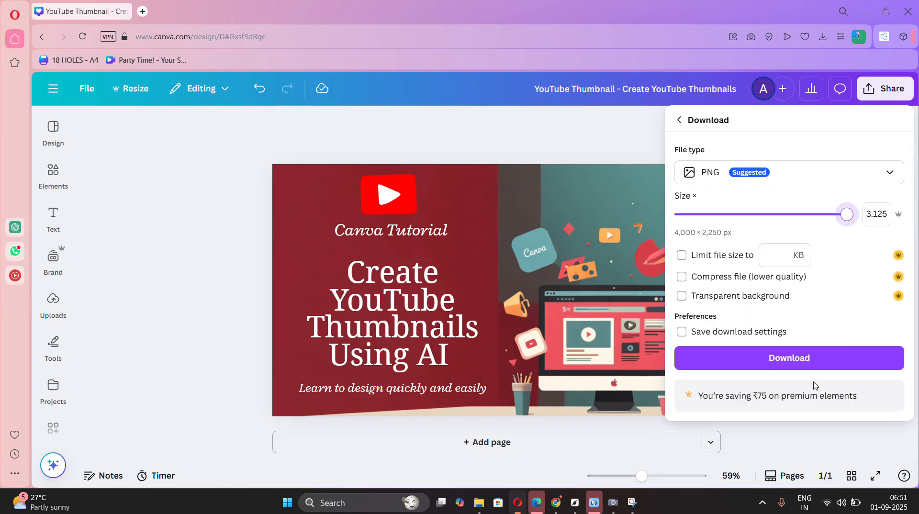
left_click(811, 357)
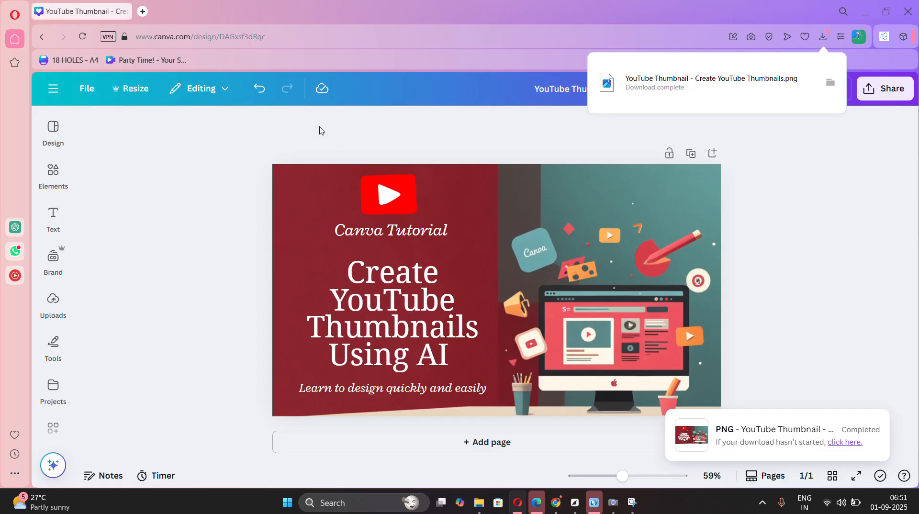
Add a second page and apply the premium "Black White Red Simple Modern Elegant Video How To YouTube Thumbnail" template to it.
left_click(419, 451)
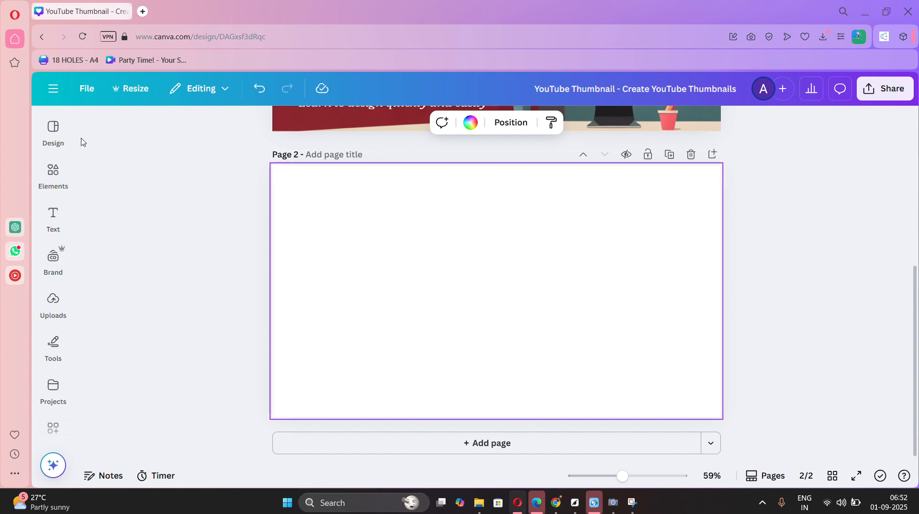
left_click(44, 129)
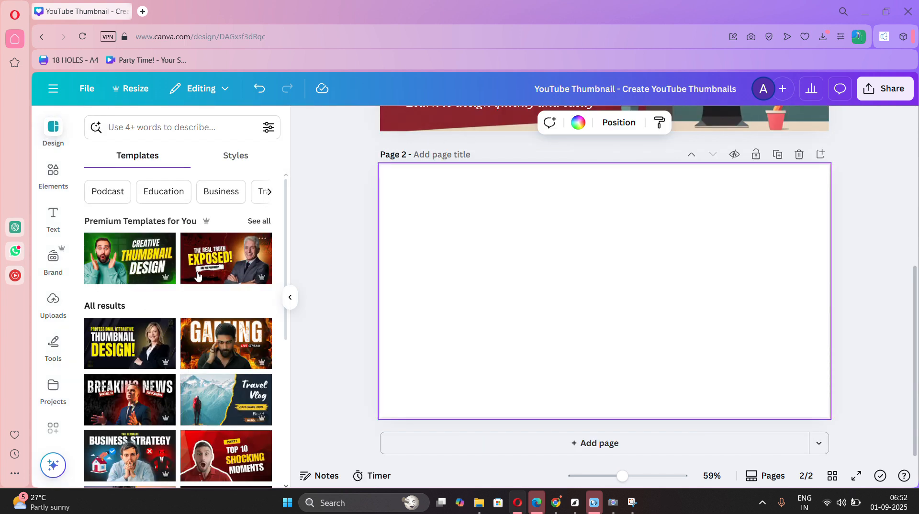
left_click(259, 218)
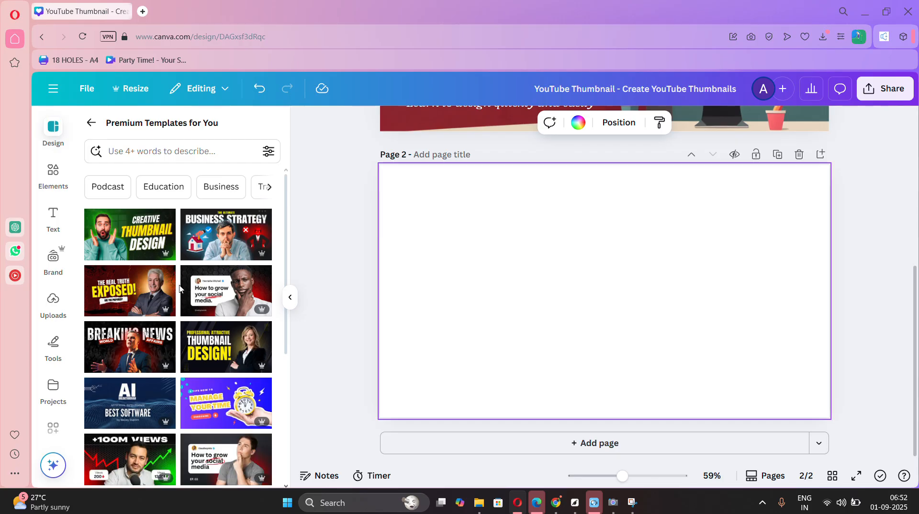
scroll(180, 287, "down", 2)
left_click(226, 257)
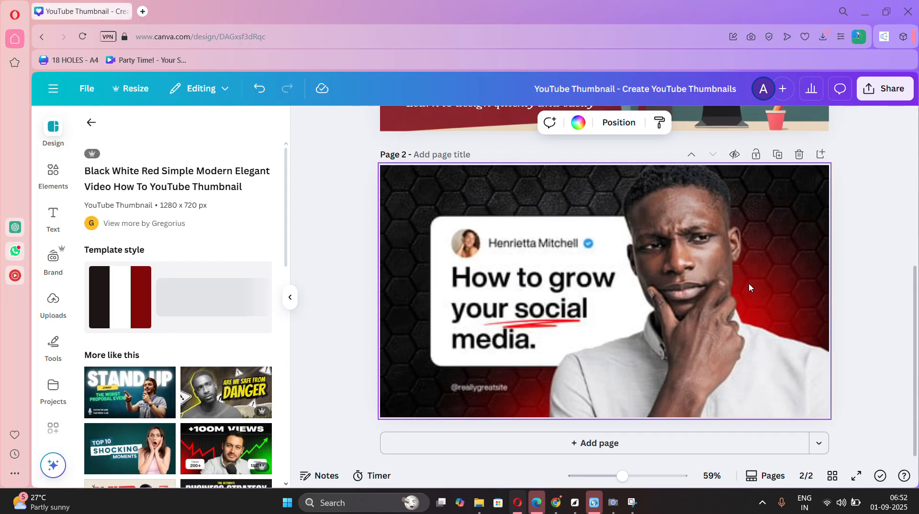
Delete the photo of the thinking man from the page 2 template.
left_click(749, 284)
left_click_drag(749, 284, 917, 330)
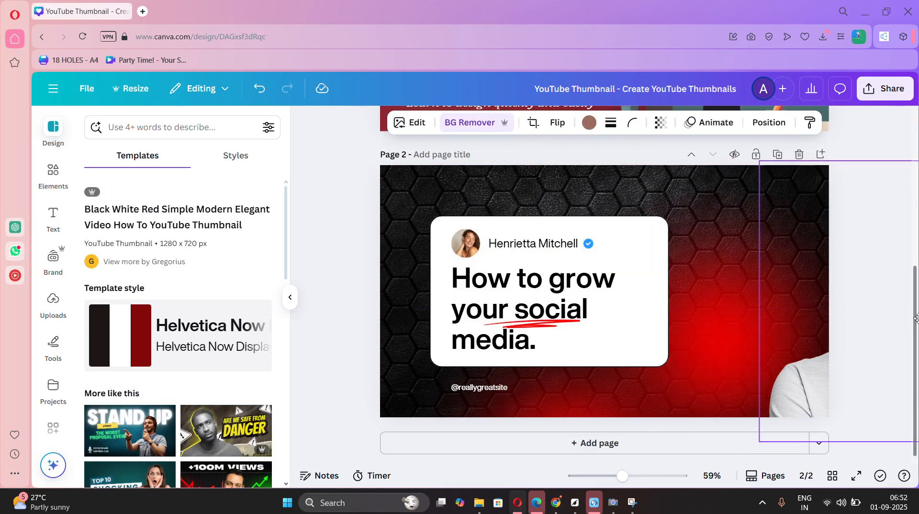
left_click_drag(818, 379, 481, 446)
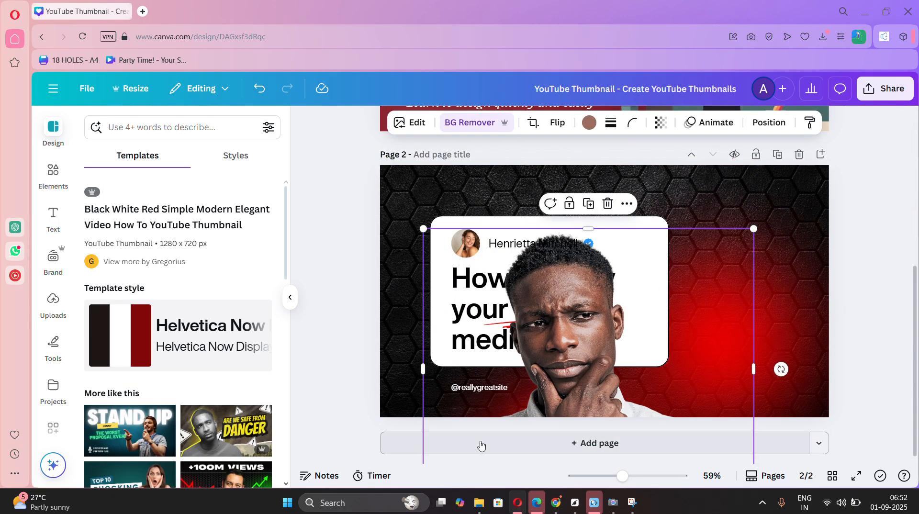
key("Delete")
Replace the page 2 headline with page 1's "Create YouTube Thumbnails Using AI" and widen its text box so it fits the white card.
scroll(555, 281, "up", 3)
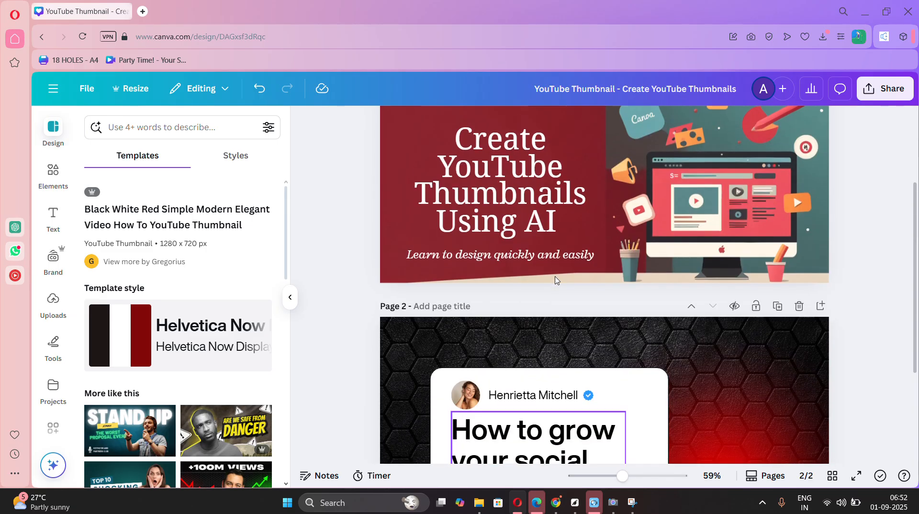
triple_click(498, 193)
key("ctrl+a")
key("ctrl+c")
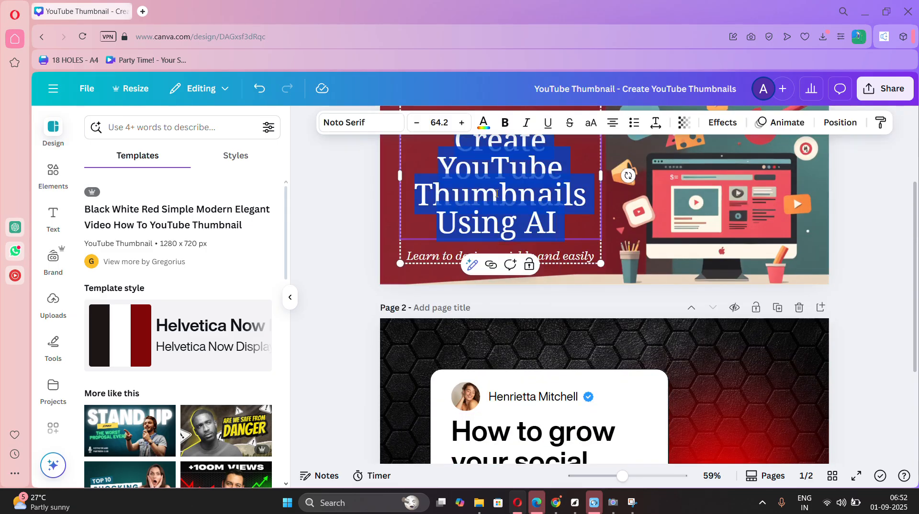
left_click(527, 444)
key("ctrl+v")
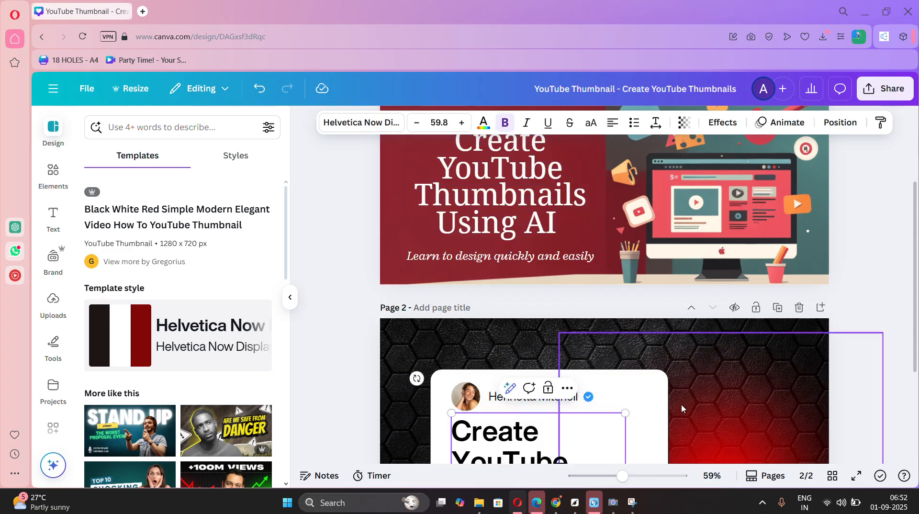
scroll(683, 408, "down", 3)
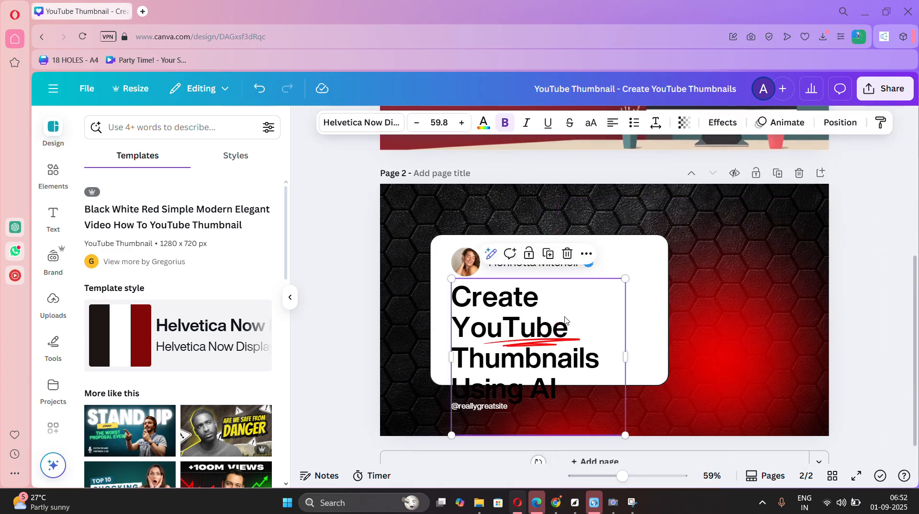
left_click_drag(628, 356, 685, 346)
left_click(760, 364)
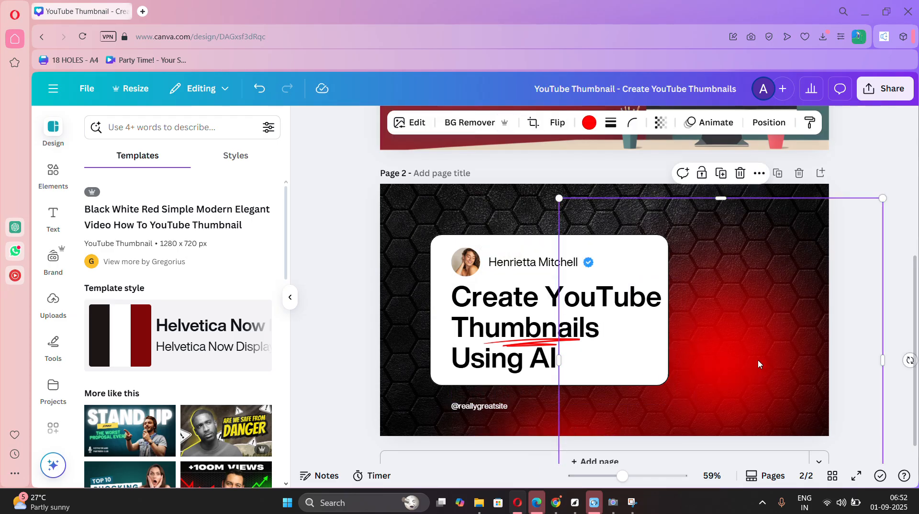
Delete the placeholder handle below the white card and change the name on the card to "HMHELP".
left_click(503, 406)
key("Delete")
left_click(535, 259)
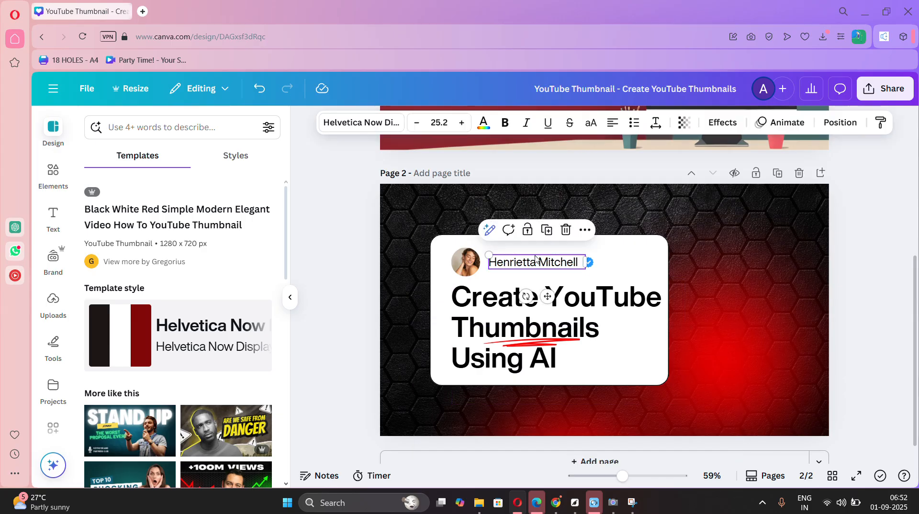
double_click(535, 258)
key("BackSpace")
type("HMHELP")
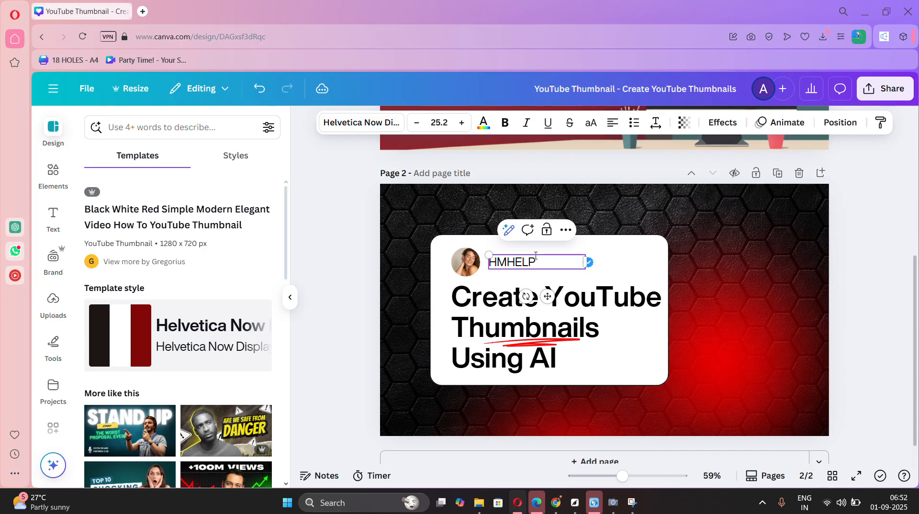
left_click(733, 243)
Replace the card's profile picture with the red YouTube play graphic and shift "HMHELP" over beside the blue verified badge.
left_click(457, 260)
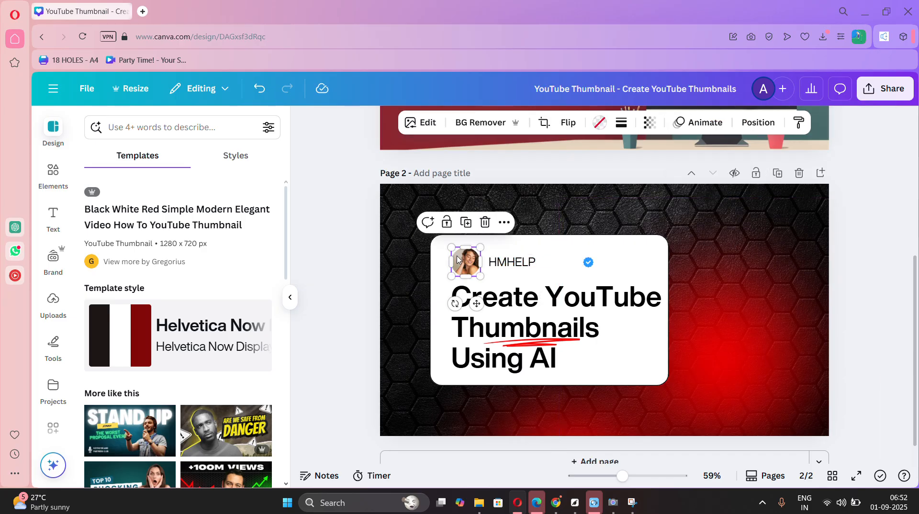
key("Delete")
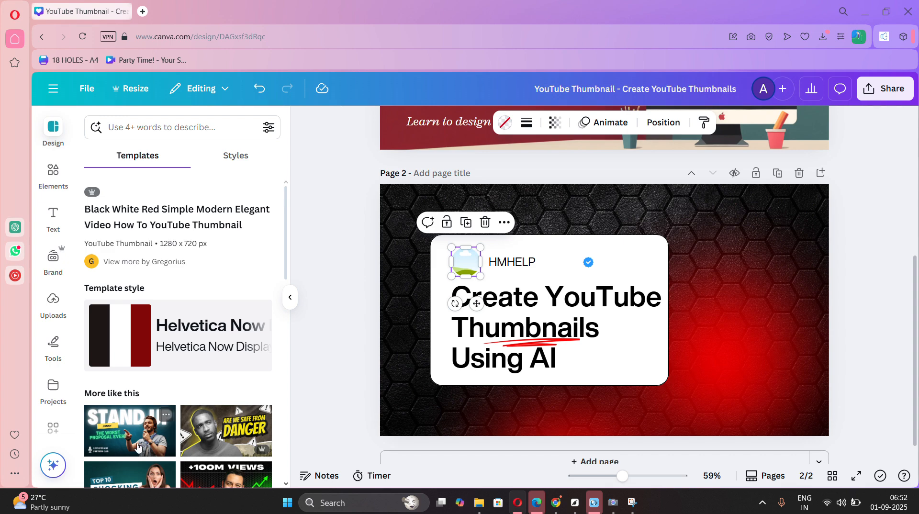
scroll(139, 447, "down", 10)
scroll(138, 448, "up", 10)
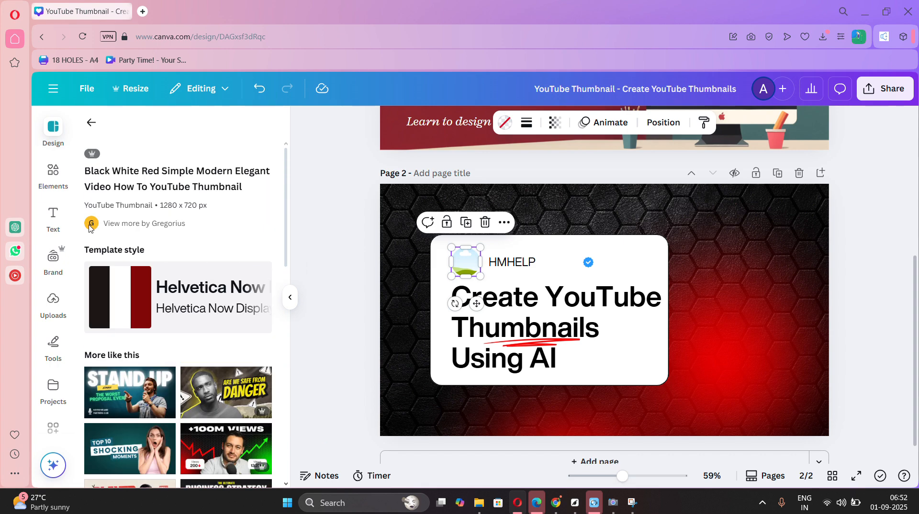
left_click(55, 177)
left_click_drag(102, 320, 545, 261)
left_click(758, 258)
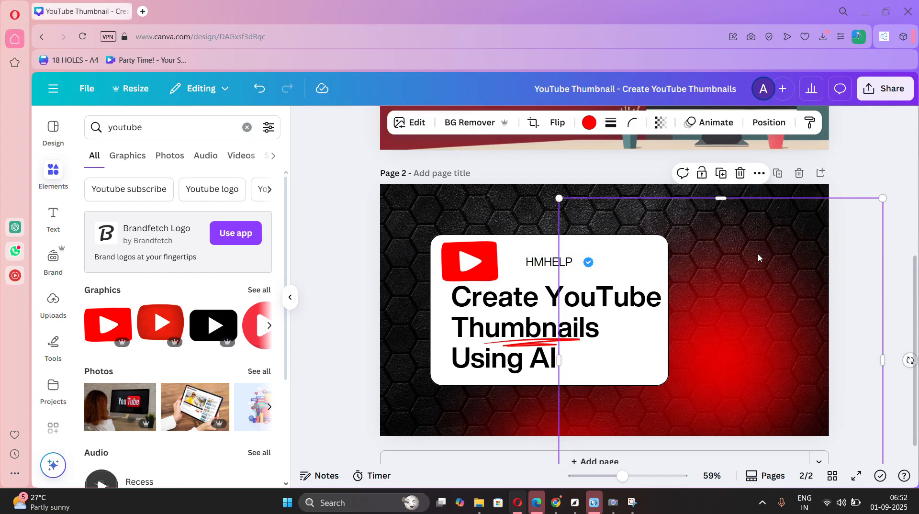
left_click(904, 177)
scroll(904, 178, "up", 4)
scroll(904, 178, "down", 4)
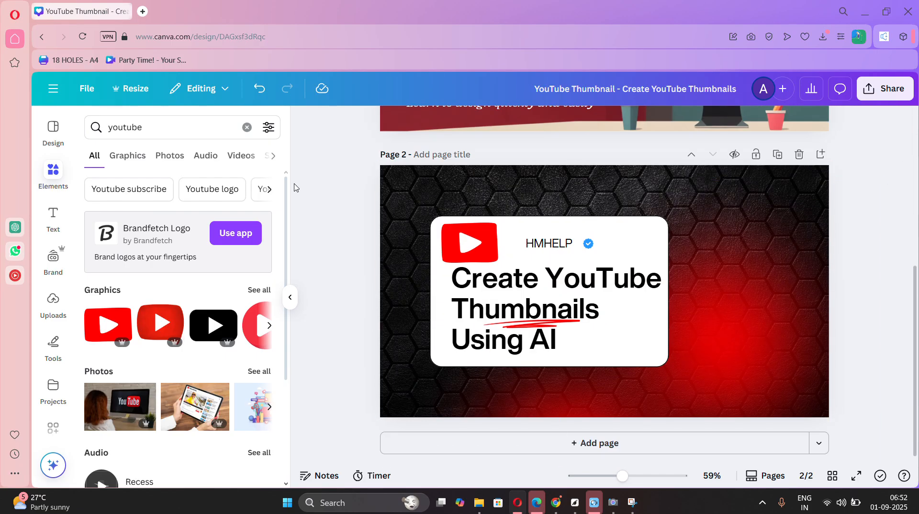
Browse all the "youtube" graphics and search the graphics for "youtube in mobile".
left_click_drag(189, 127, 2, 136)
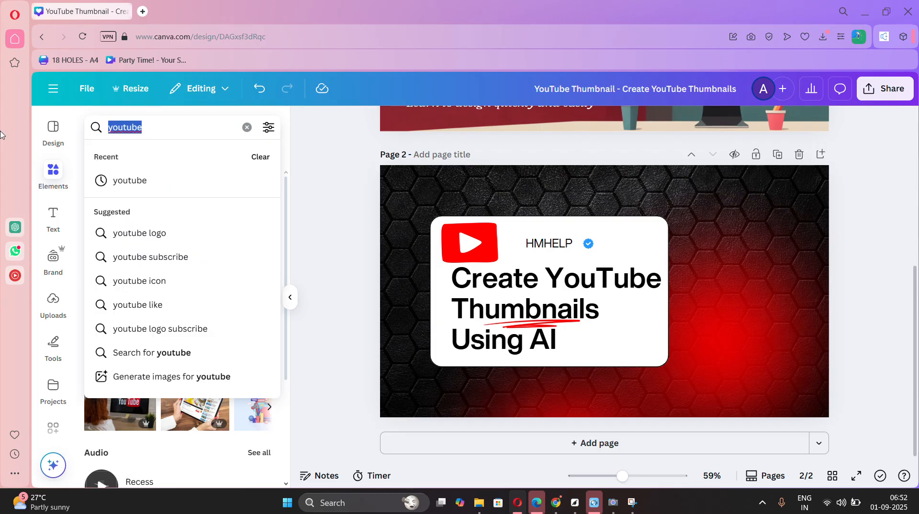
left_click(167, 462)
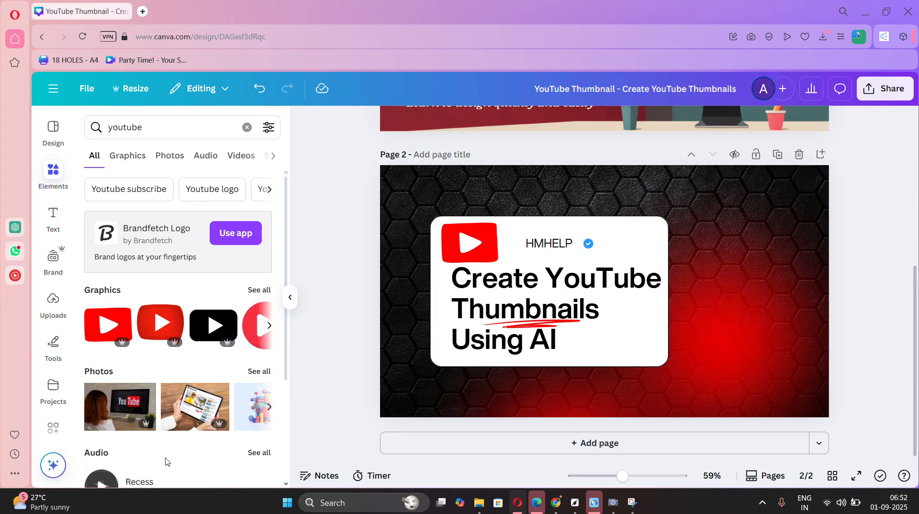
left_click(258, 289)
scroll(178, 339, "down", 2)
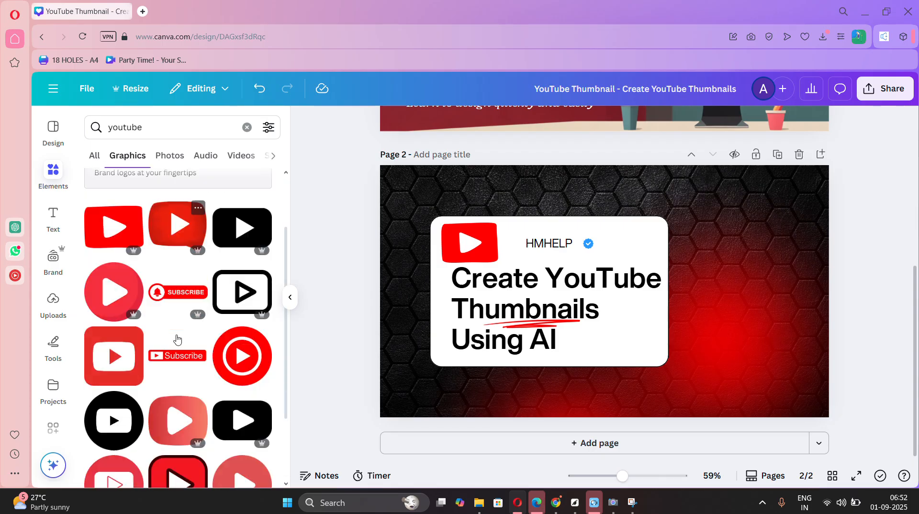
scroll(177, 339, "down", 5)
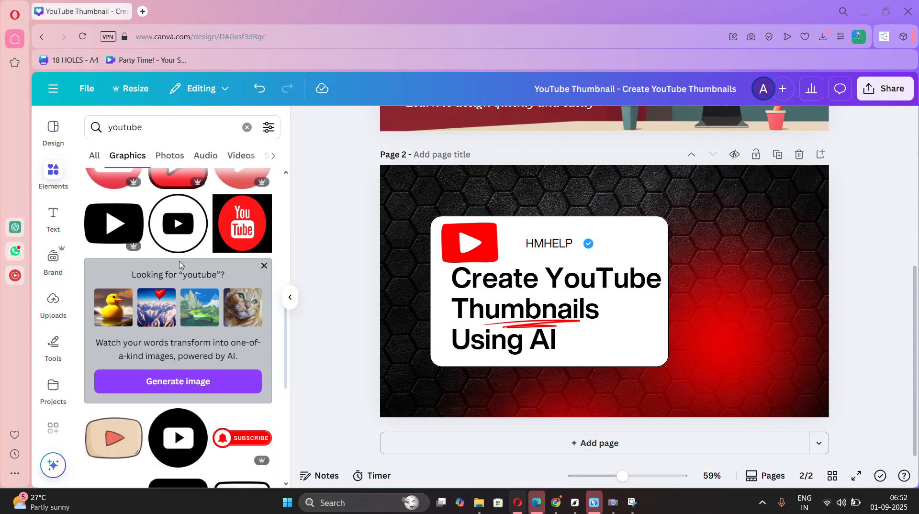
left_click(176, 132)
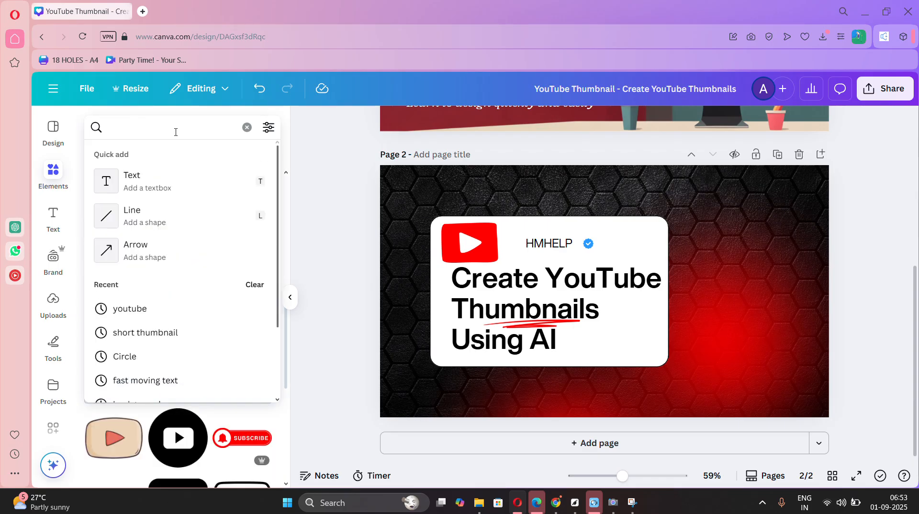
type("youtube in ")
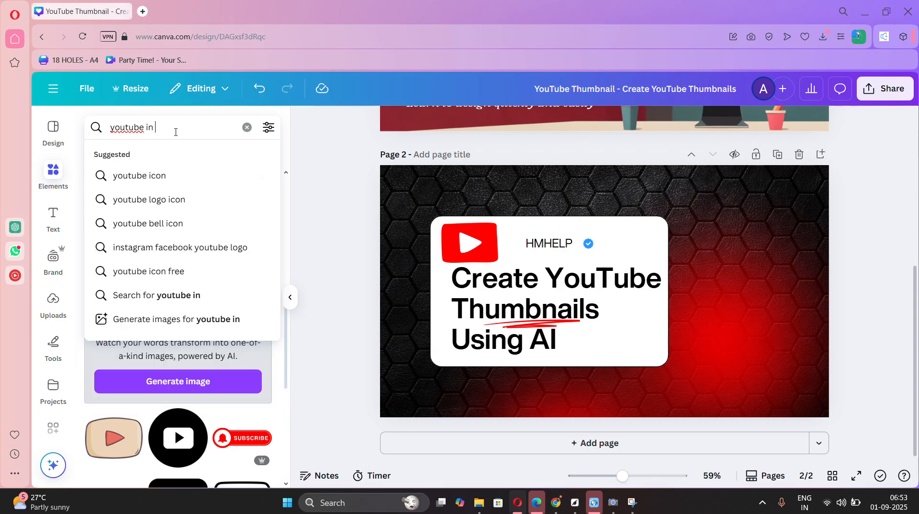
type("mobile")
key("Return")
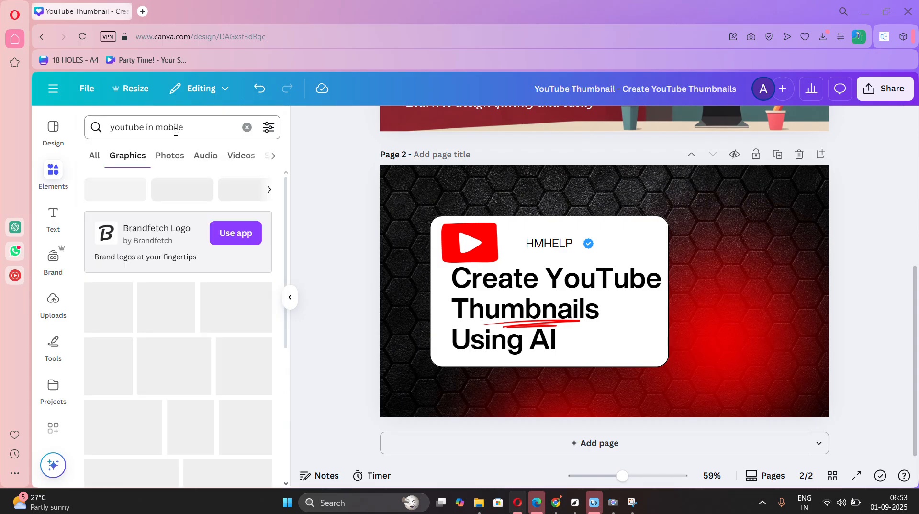
Add the dark video player graphic to page 2, shrink it and place it along the right edge of the white card.
left_click_drag(102, 310, 728, 234)
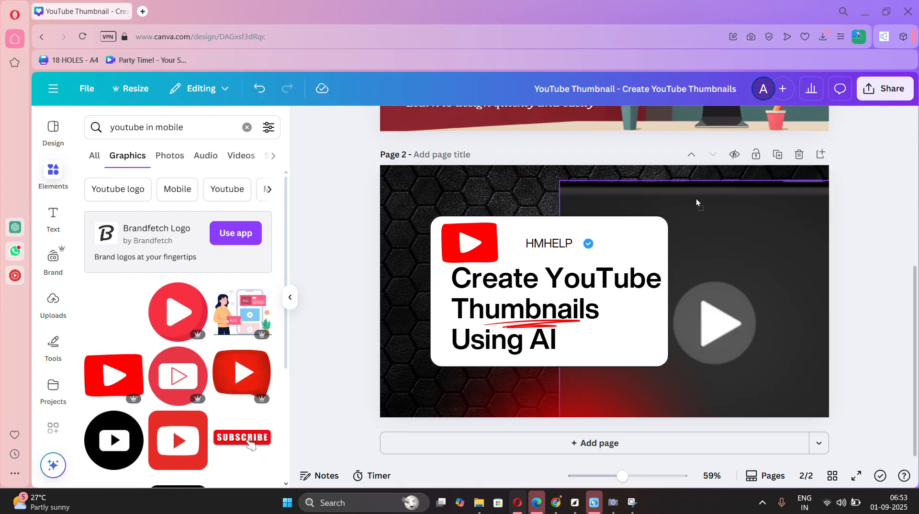
left_click(654, 204)
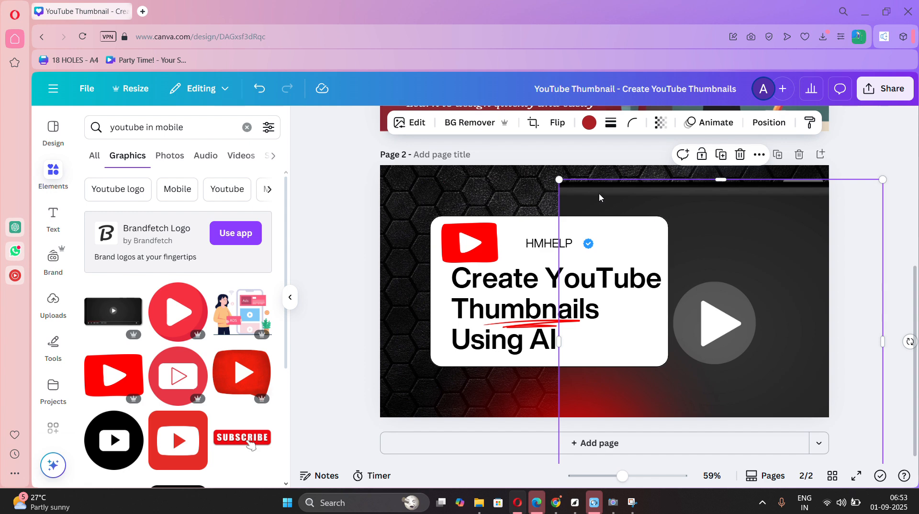
left_click_drag(559, 179, 712, 333)
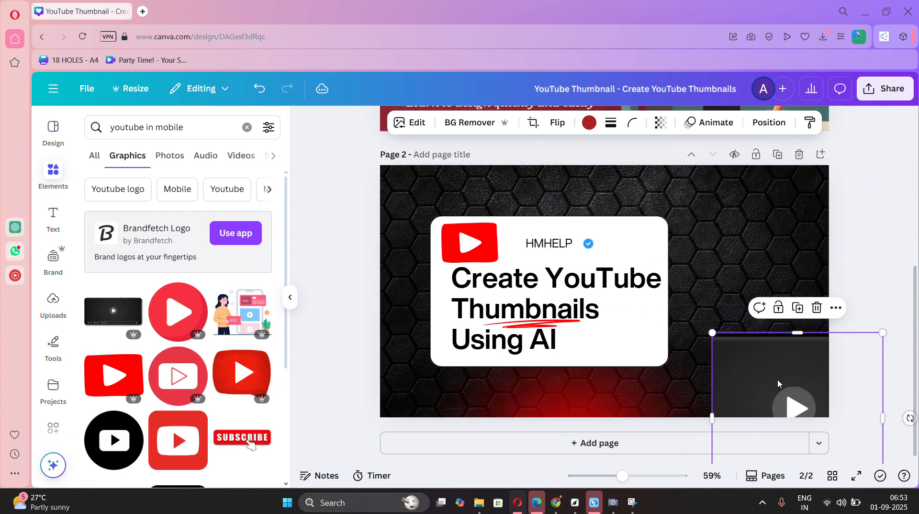
left_click_drag(778, 383, 713, 233)
Browse the "youtube in mobile" graphics for an illustration to put on the video player.
scroll(202, 443, "down", 15)
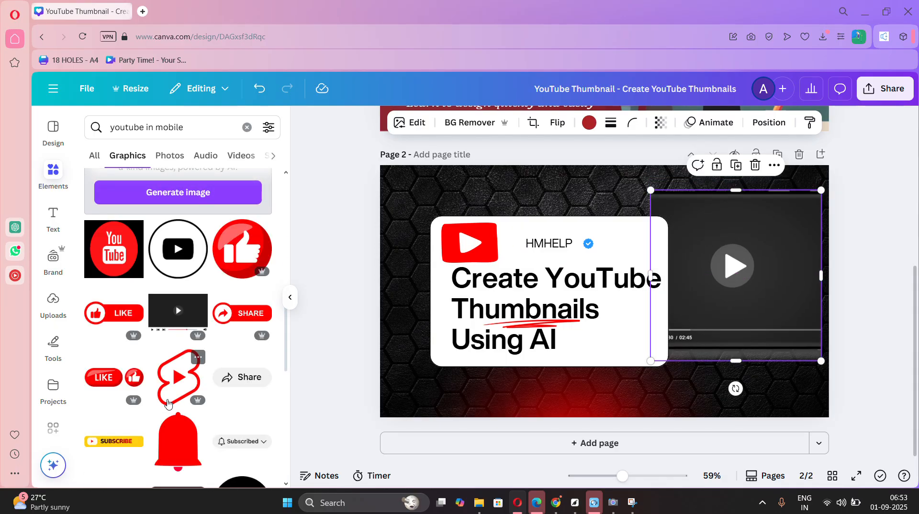
scroll(173, 322, "down", 5)
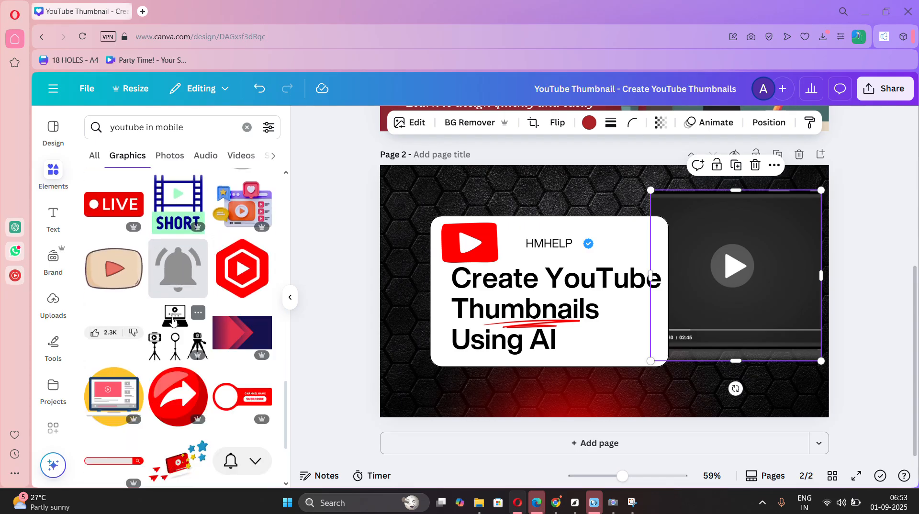
scroll(174, 321, "down", 5)
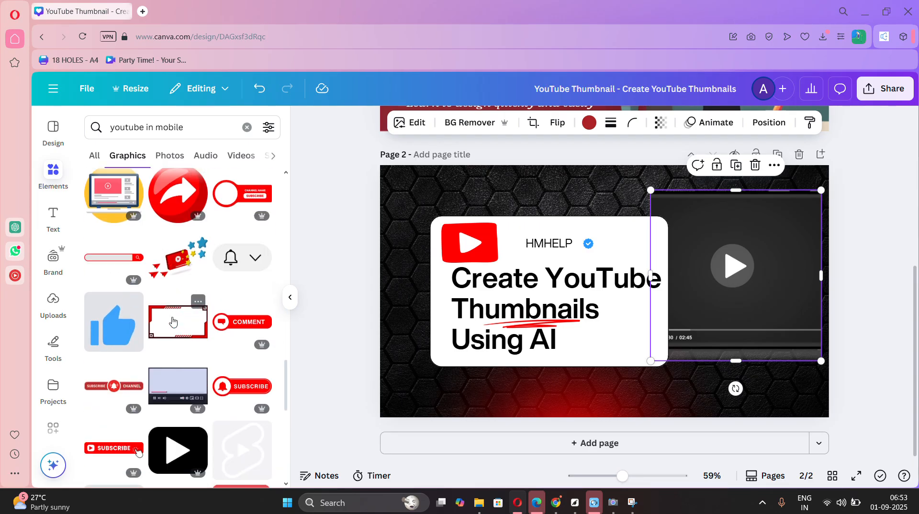
scroll(118, 346, "down", 5)
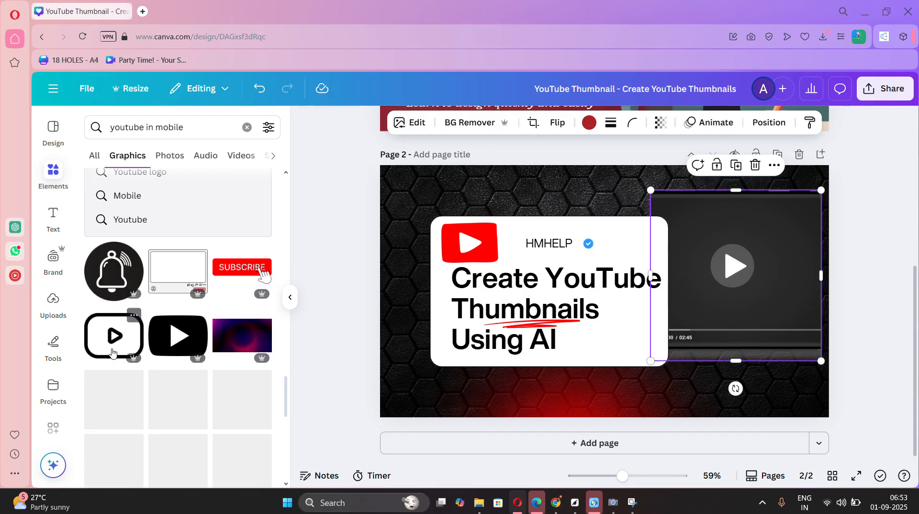
scroll(113, 353, "down", 5)
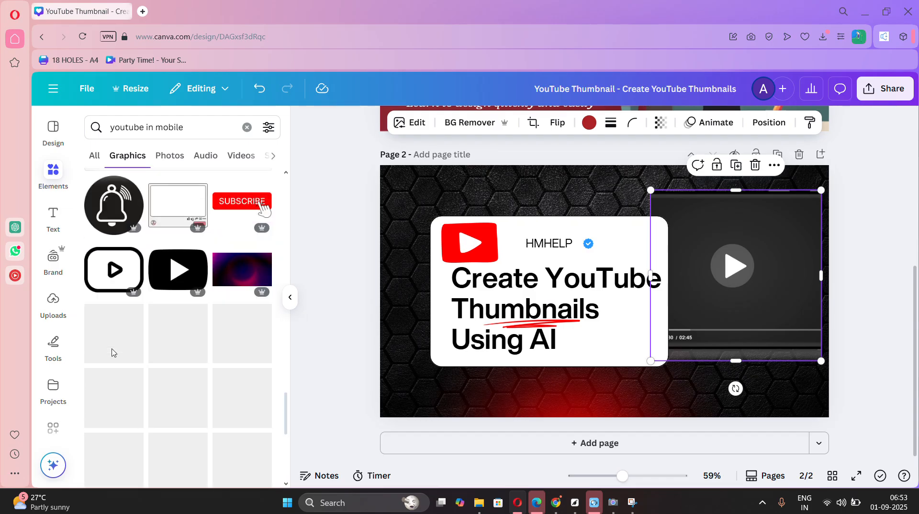
scroll(113, 353, "down", 6)
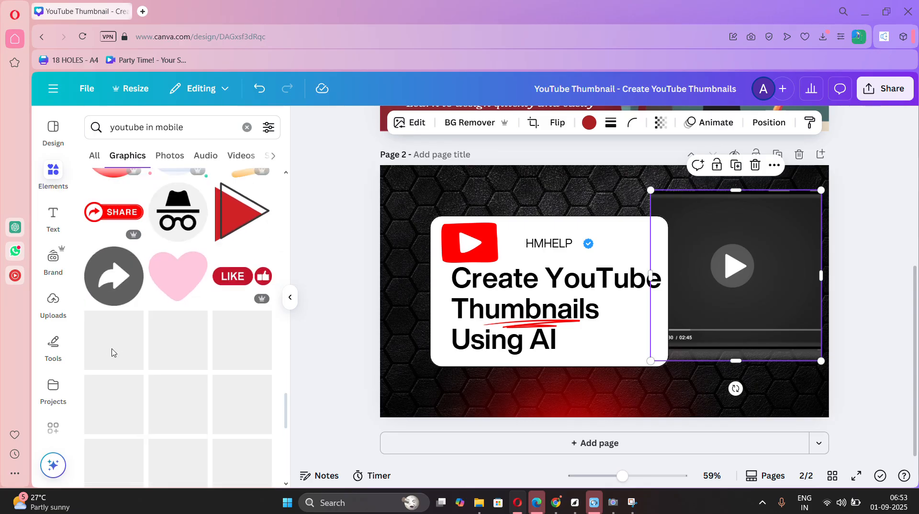
scroll(151, 325, "down", 6)
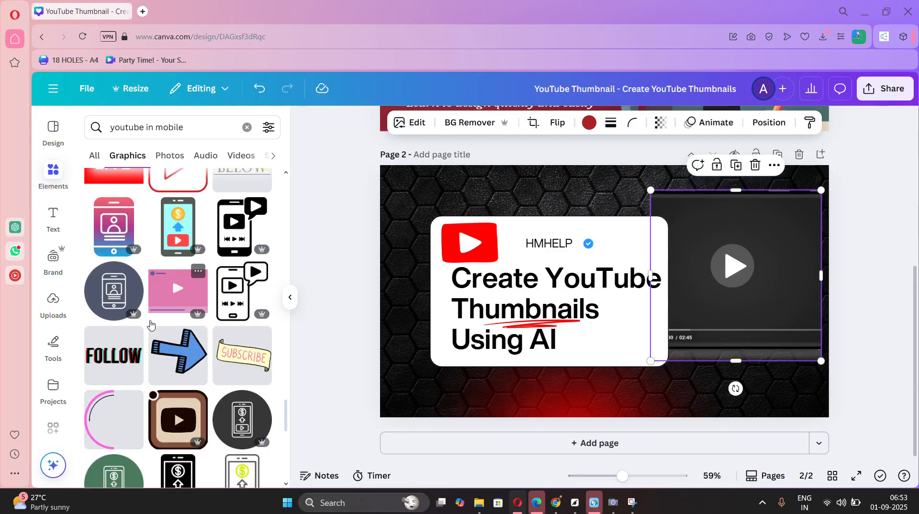
scroll(156, 388, "down", 1)
scroll(156, 387, "down", 5)
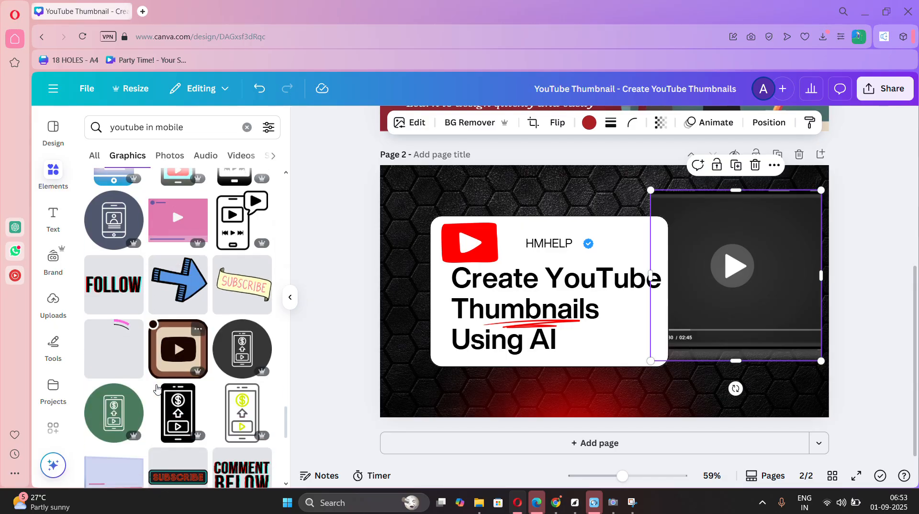
scroll(157, 388, "down", 2)
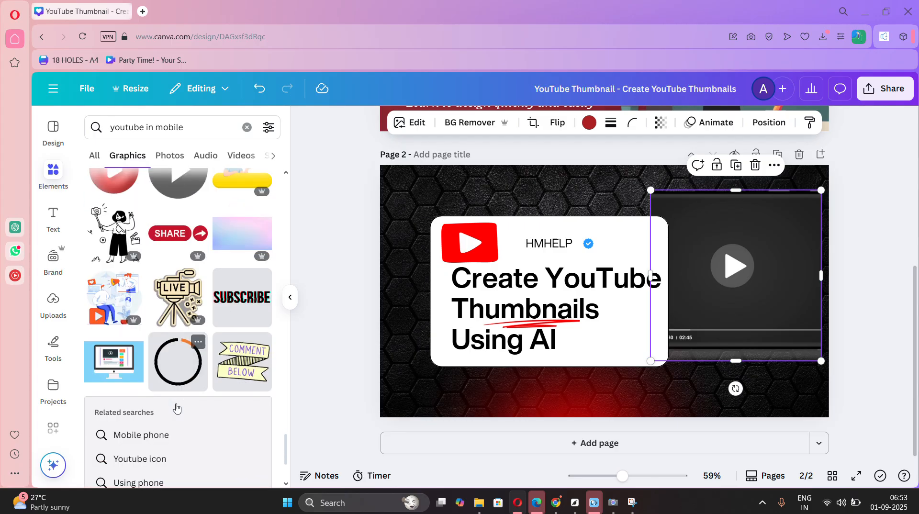
scroll(159, 400, "down", 2)
Place the blue desktop monitor graphic over the video player and send it one layer backward.
left_click_drag(117, 361, 750, 267)
right_click(749, 267)
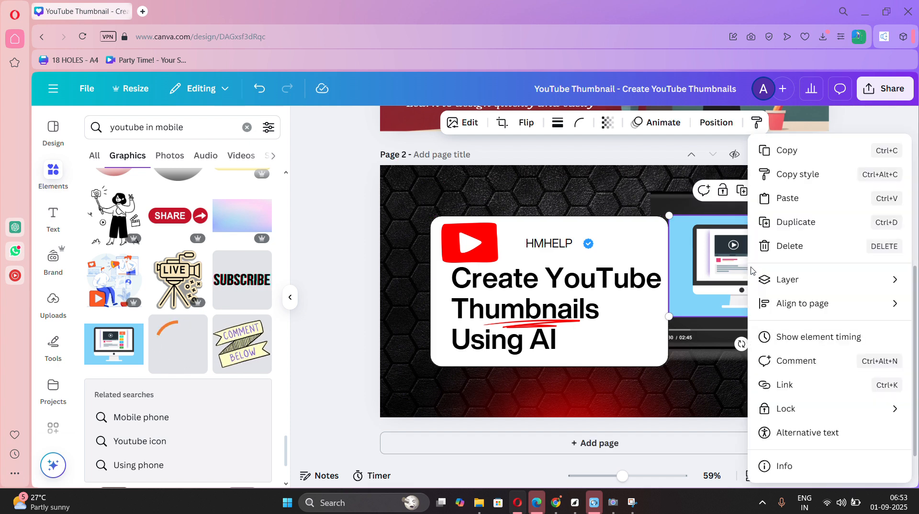
mouse_move(784, 281)
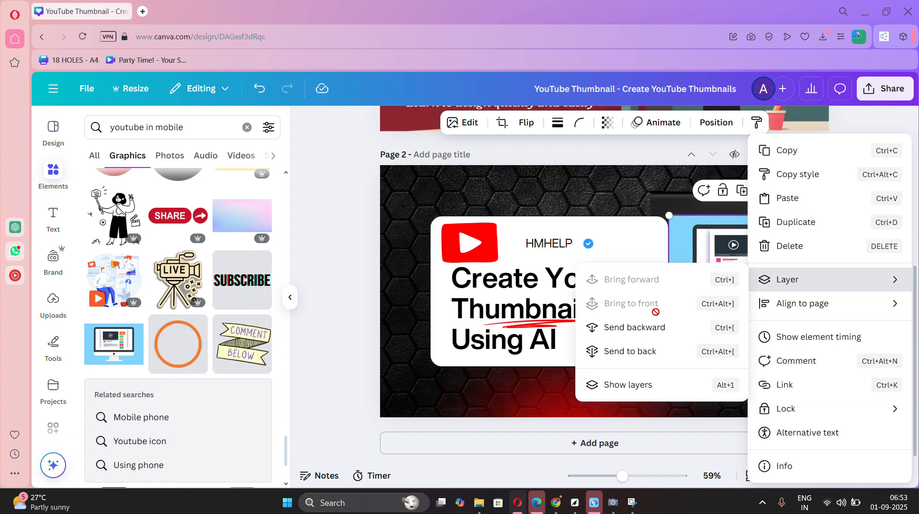
left_click(635, 329)
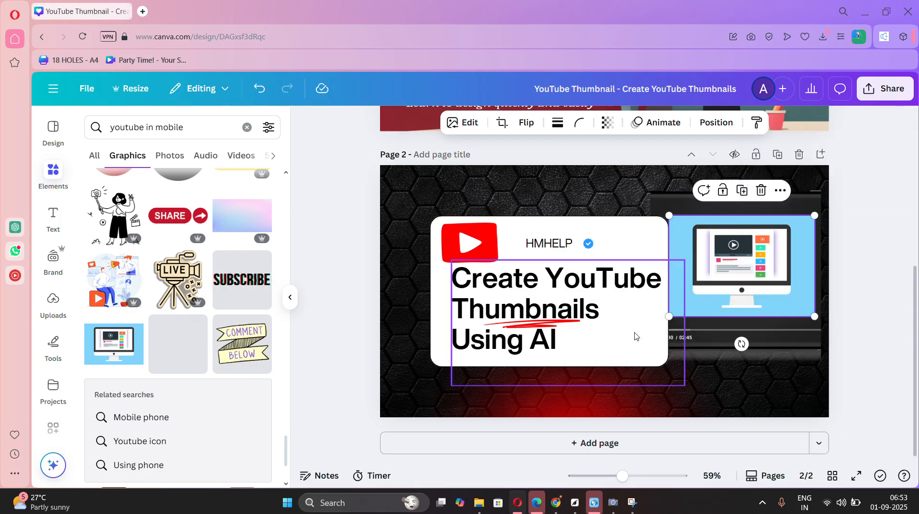
Send the monitor graphic another layer backward and nudge it so its edge tucks under the white card.
left_click(656, 280)
left_click(650, 249)
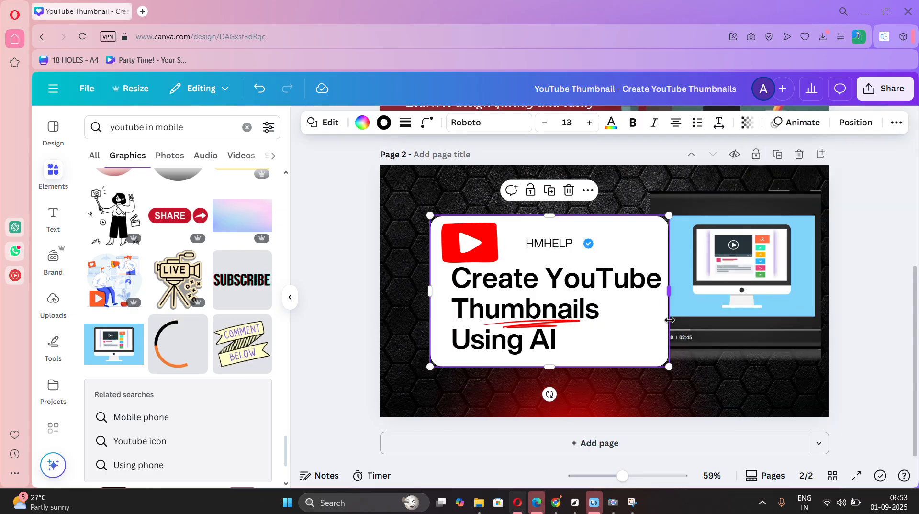
mouse_move(669, 367)
left_mouse_down()
mouse_move(686, 373)
mouse_move(669, 367)
left_mouse_up()
right_click(723, 266)
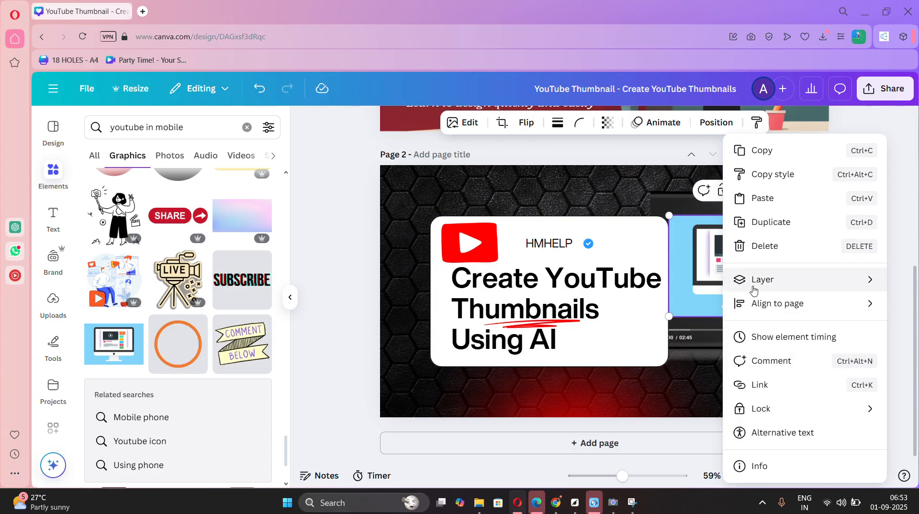
mouse_move(754, 287)
left_click(655, 326)
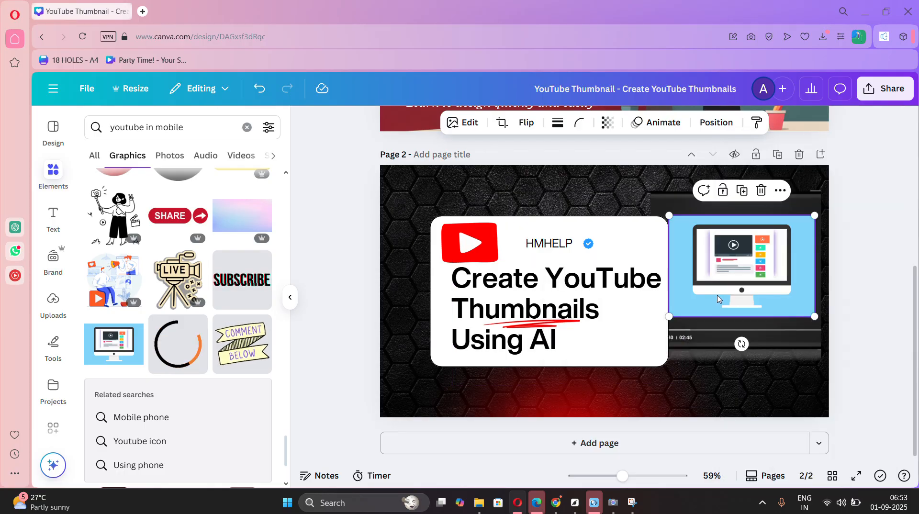
mouse_move(722, 297)
left_mouse_down()
mouse_move(766, 299)
mouse_move(717, 298)
left_mouse_up()
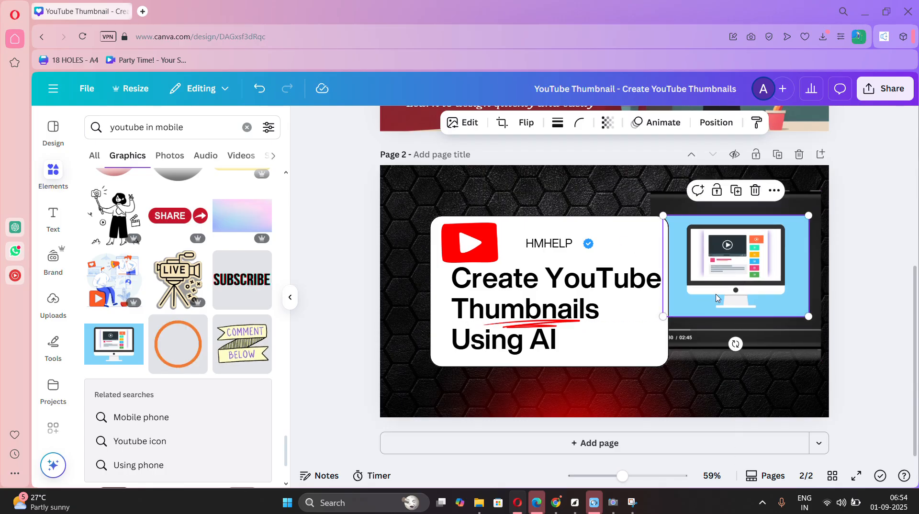
Delete the blue desktop monitor graphic from page 2.
left_click(880, 262)
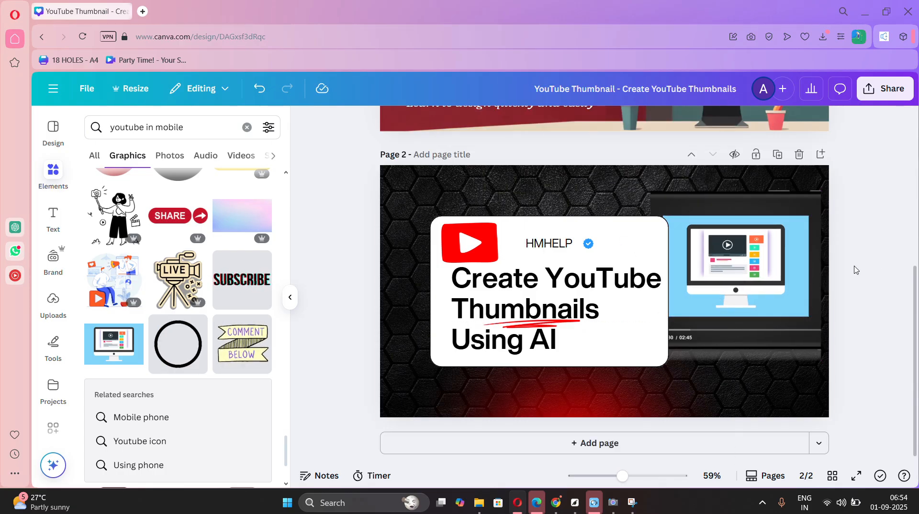
left_click(776, 281)
key("Delete")
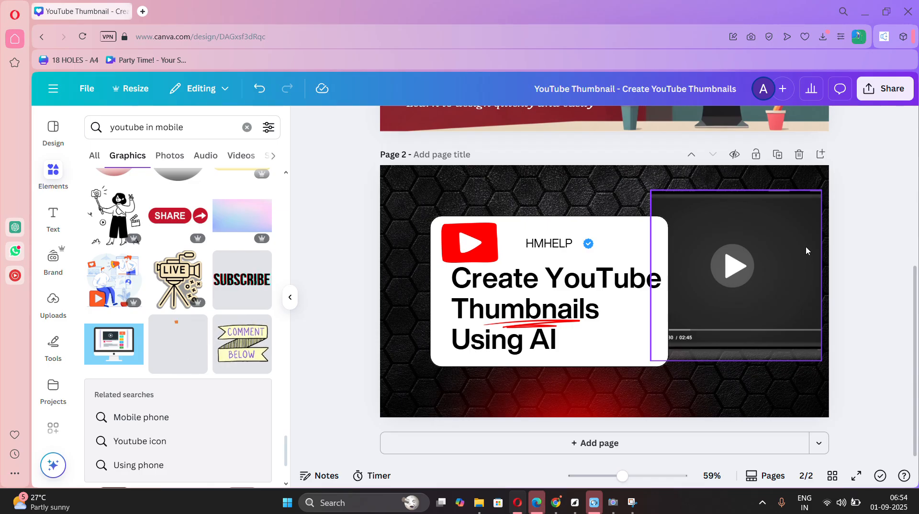
Add the graphic of the woman with a selfie-stick camera to page 2, move it onto the video player and enlarge it to nearly fill it.
left_click(806, 247)
scroll(326, 382, "up", 3)
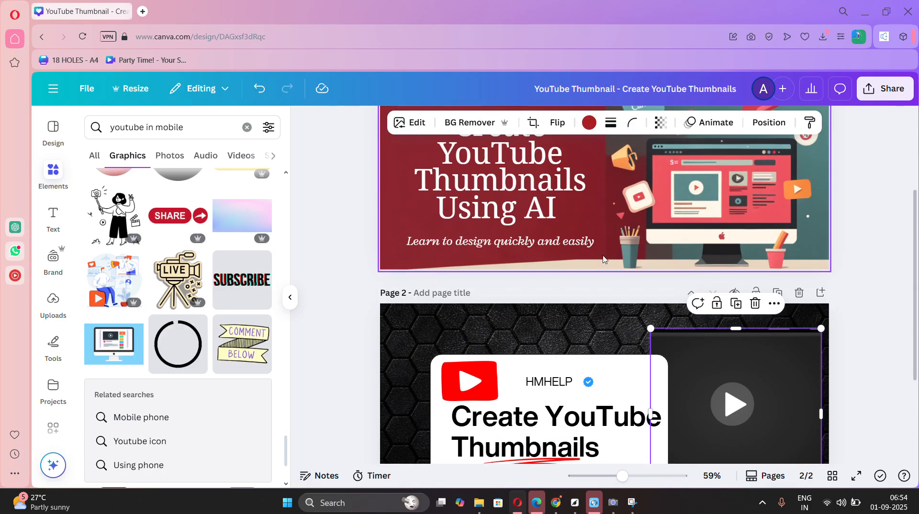
scroll(133, 293, "up", 2)
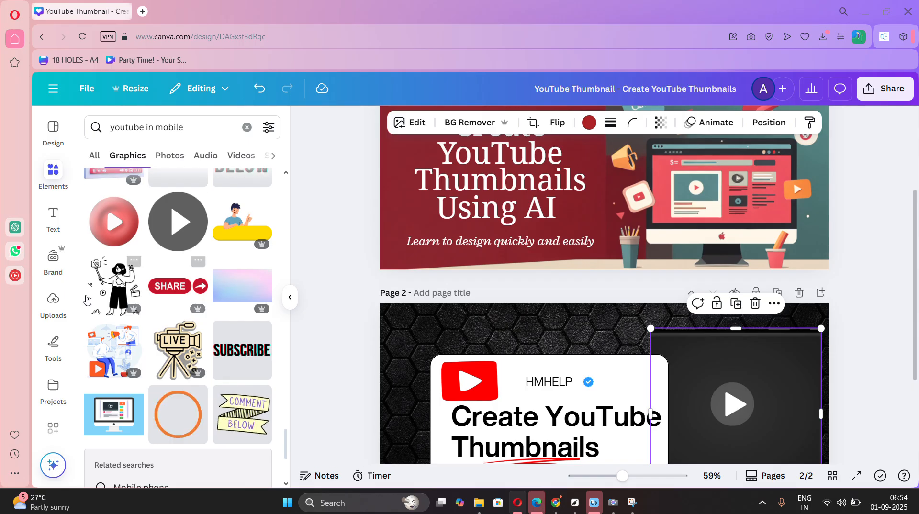
left_click(133, 291)
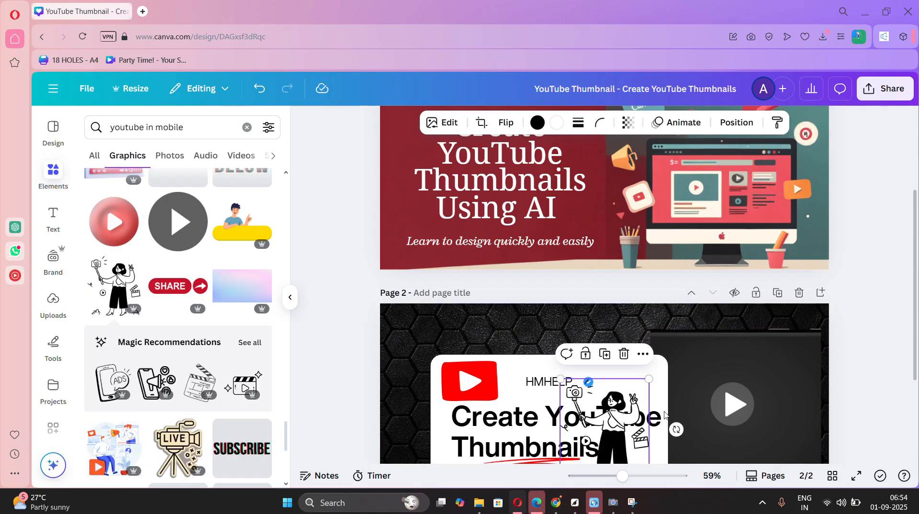
left_click_drag(584, 421, 716, 408)
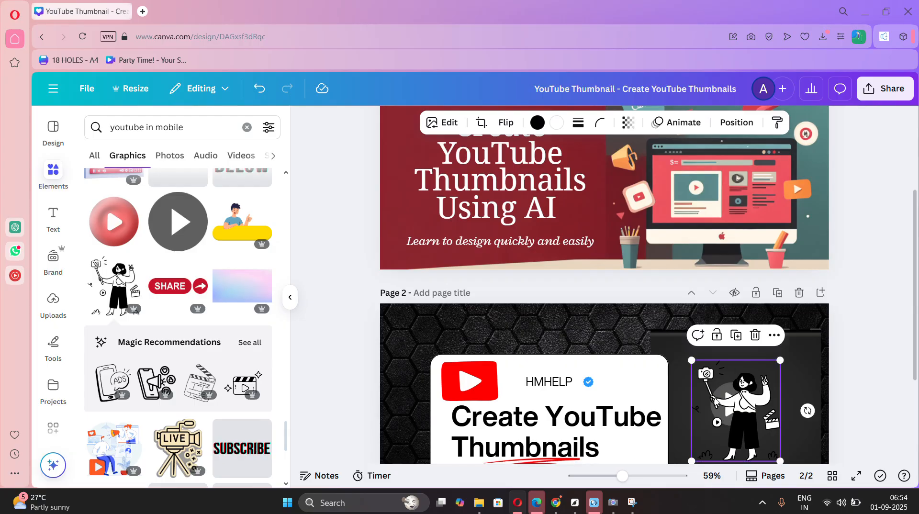
scroll(717, 404, "down", 2)
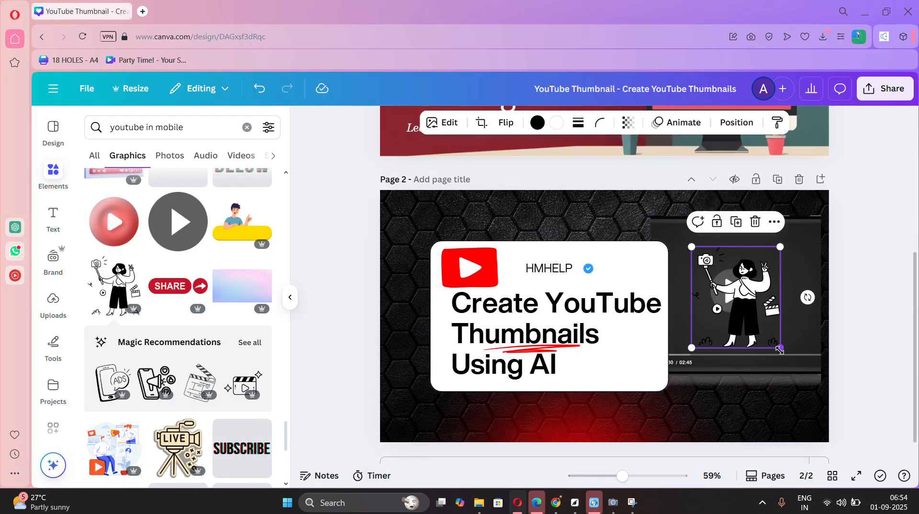
left_click_drag(780, 348, 839, 398)
left_click_drag(776, 347, 768, 315)
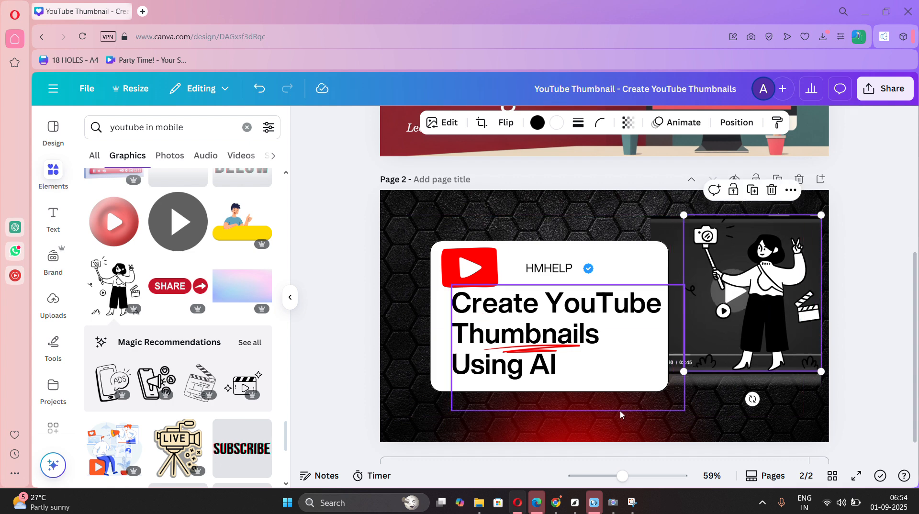
Move the red glow behind the woman, enlarge it past the page edges and nudge the woman graphic slightly.
left_click_drag(621, 431, 791, 237)
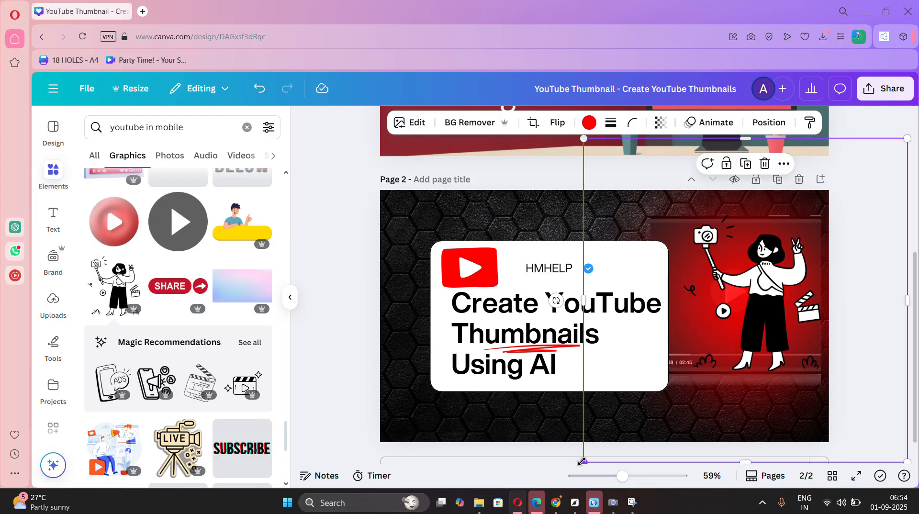
left_click_drag(582, 461, 521, 491)
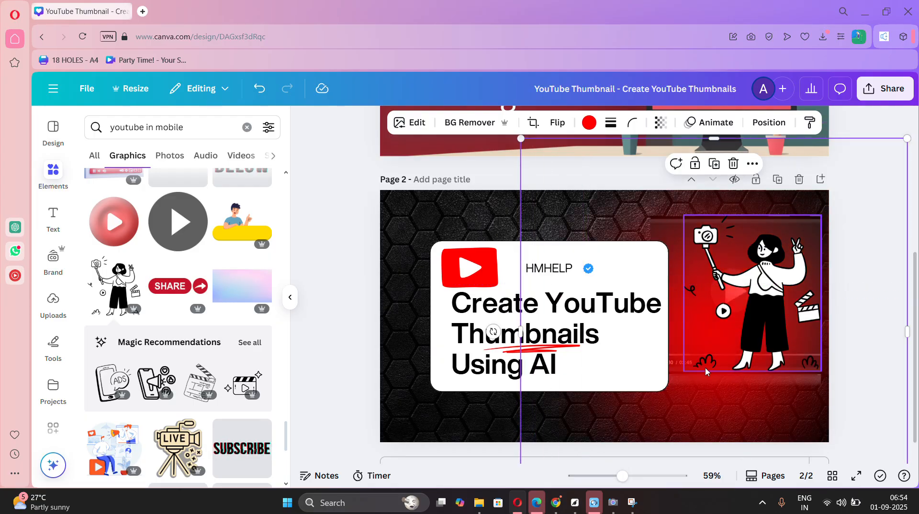
left_click_drag(706, 372, 703, 362)
Try a different transparency for the red glow and return it to 100.
left_click(650, 224)
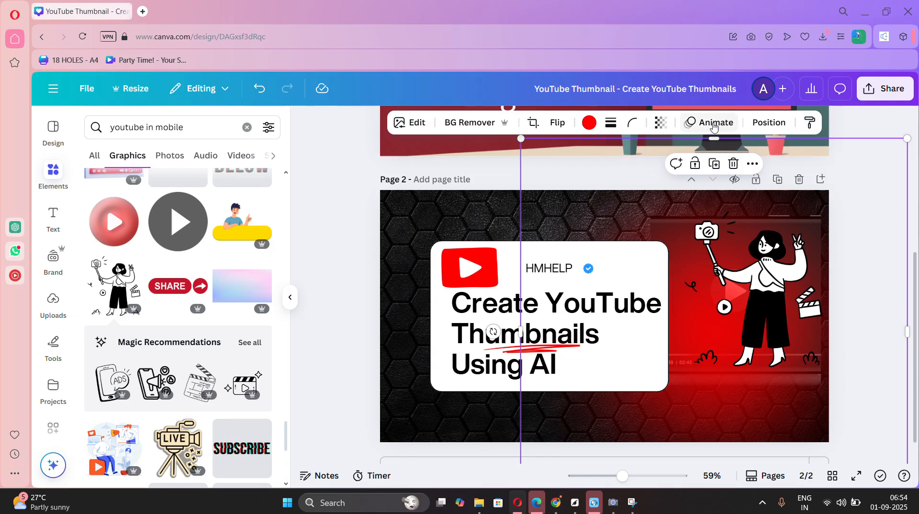
left_click(663, 124)
left_click_drag(632, 173, 699, 178)
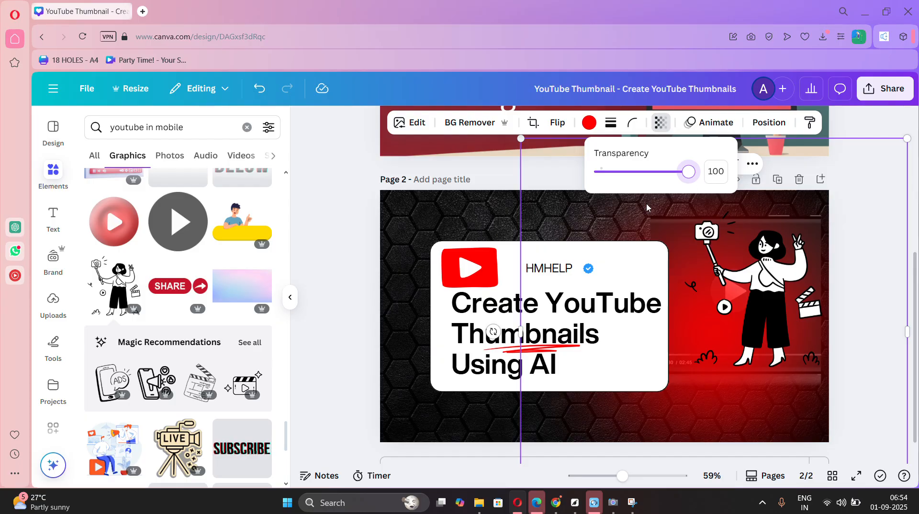
Shift the red glow aside, set the video player graphic's transparency to 38 and place the glow back behind the woman.
left_click_drag(647, 207, 768, 358)
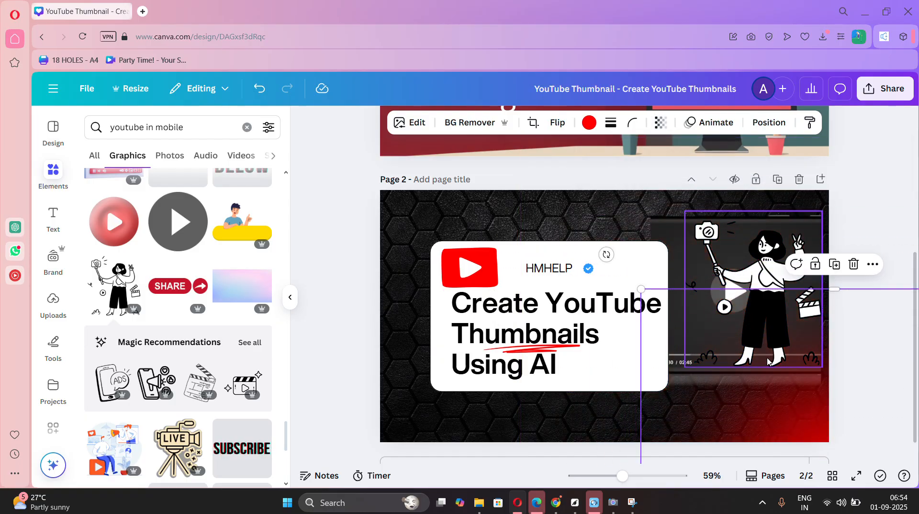
left_click(658, 242)
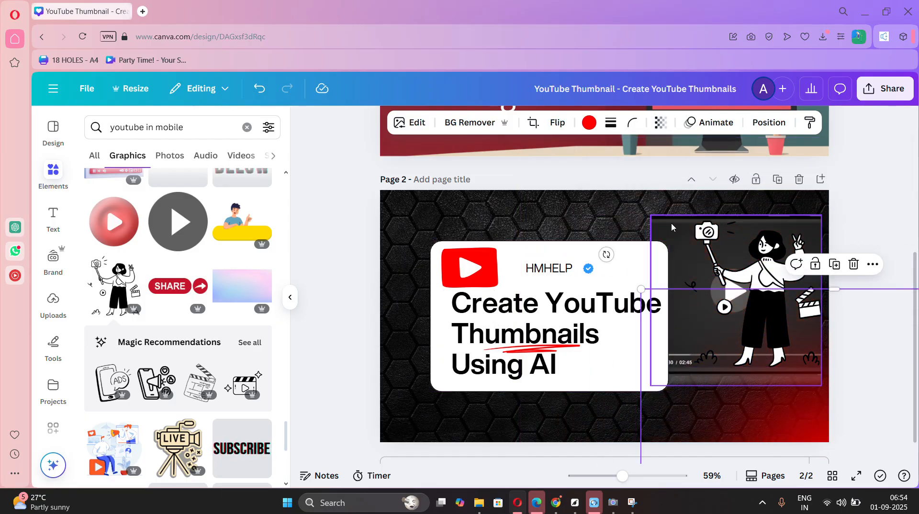
left_click(658, 123)
left_click(623, 172)
left_click_drag(619, 171, 635, 171)
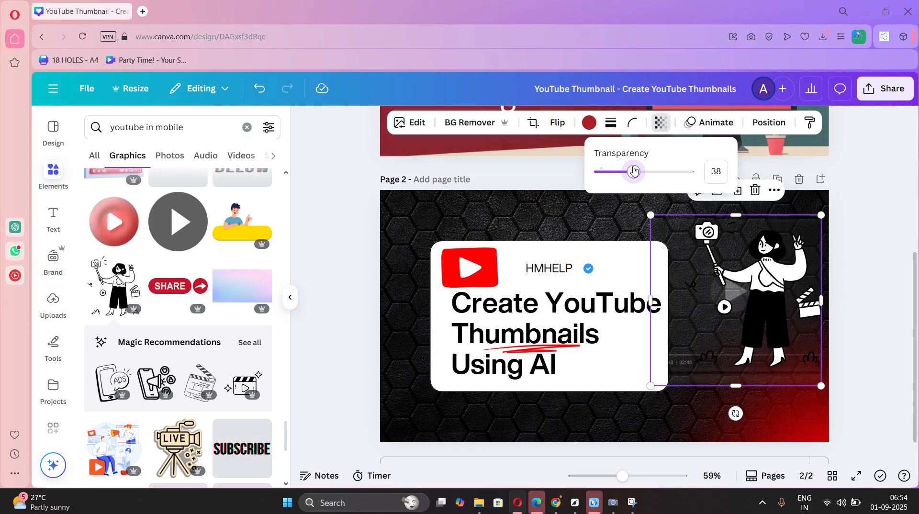
left_click_drag(791, 415, 748, 219)
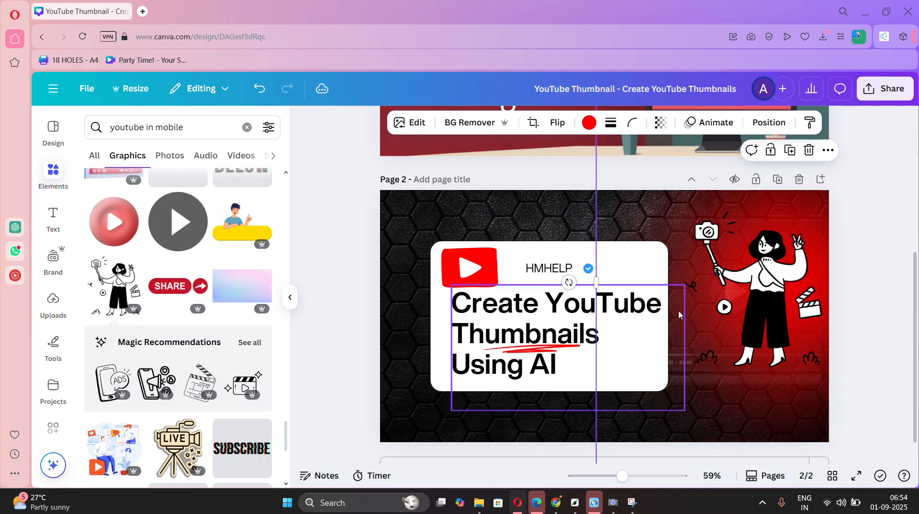
Extend the page 2 headline to read "Create YouTube Thumbnails Using AI in 6 Min".
left_click(844, 347)
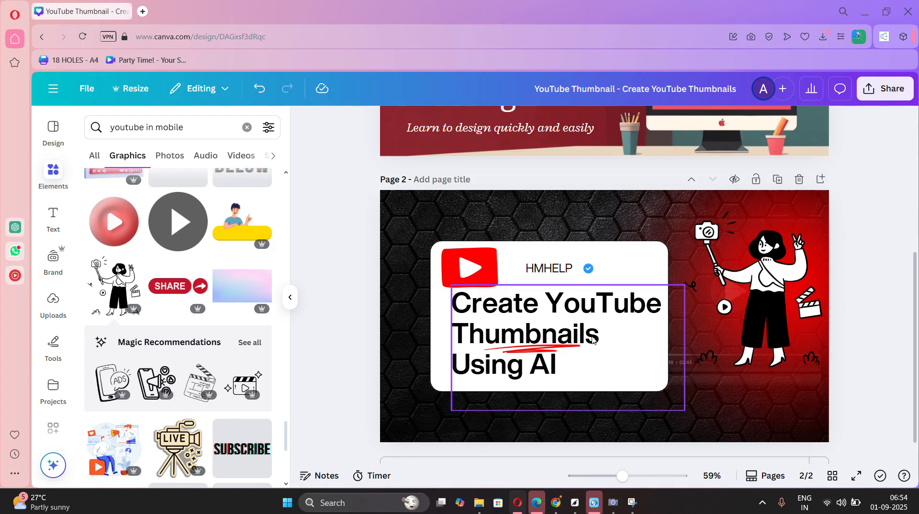
left_click(562, 371)
left_click(562, 369)
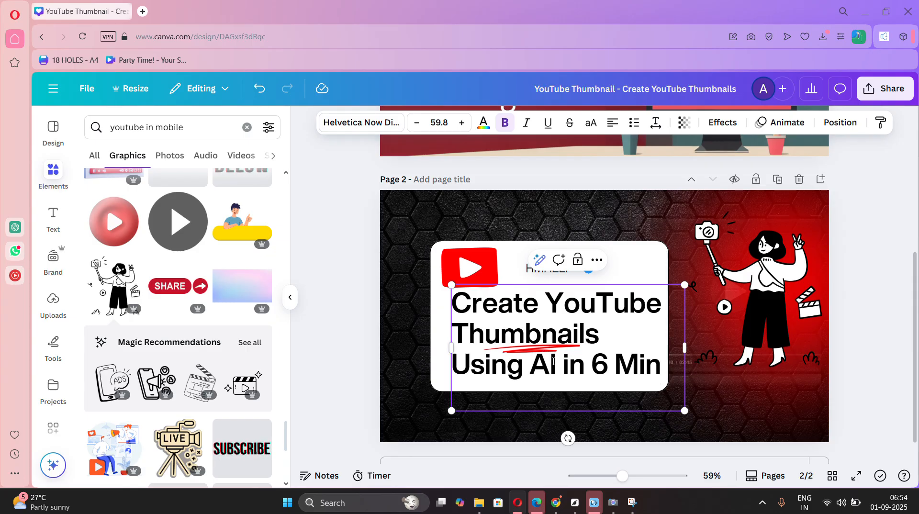
Replace "AI" with "Canva" in the page 2 headline.
key("BackSpace")
key("BackSpace")
type("CA")
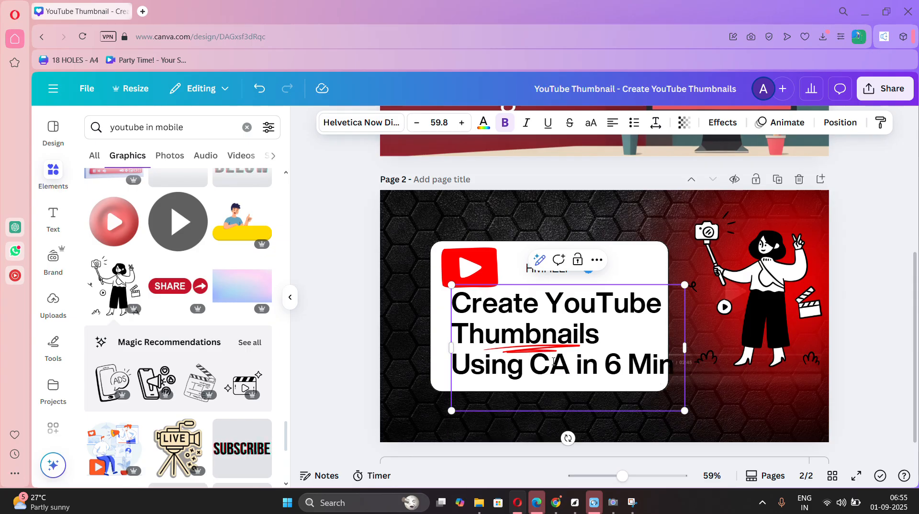
key("BackSpace")
type("anva")
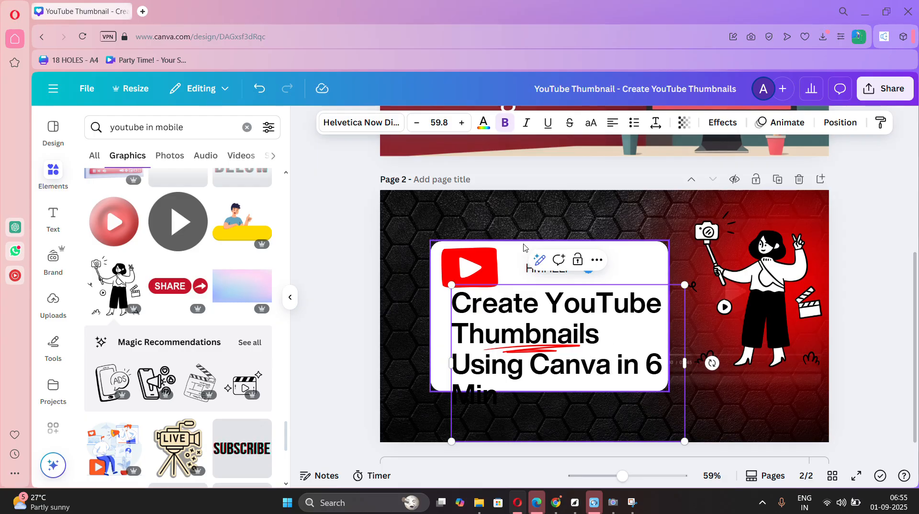
Reduce the whole page 2 headline to font size 48.8 and reposition it within the white card.
key("ctrl+a")
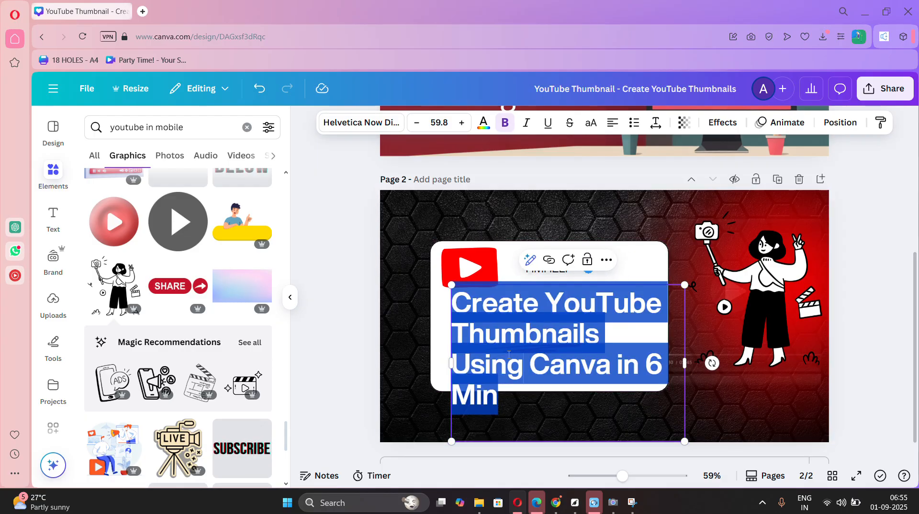
left_click(417, 128)
left_click(417, 129)
left_click(417, 128)
left_click(417, 128)
left_click(417, 128)
left_click(417, 128)
left_click(417, 129)
left_click(417, 128)
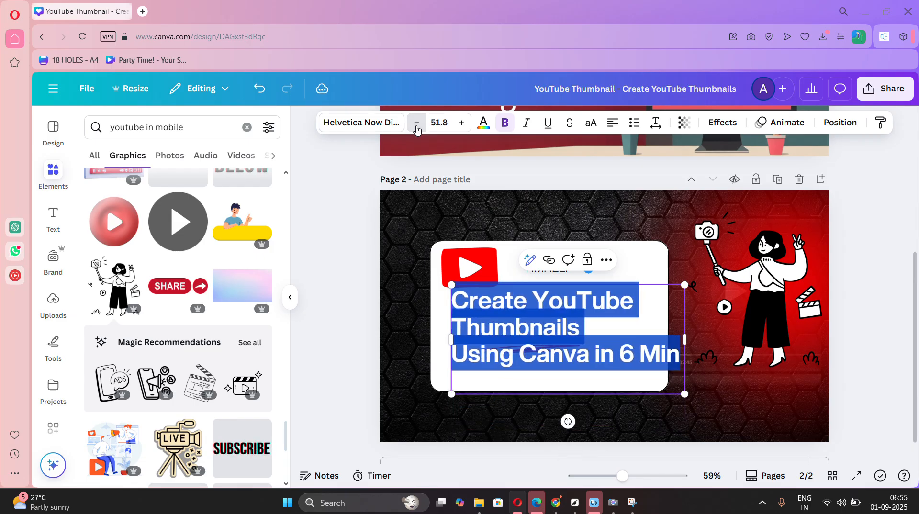
left_click(417, 129)
left_click(417, 129)
left_click(417, 129)
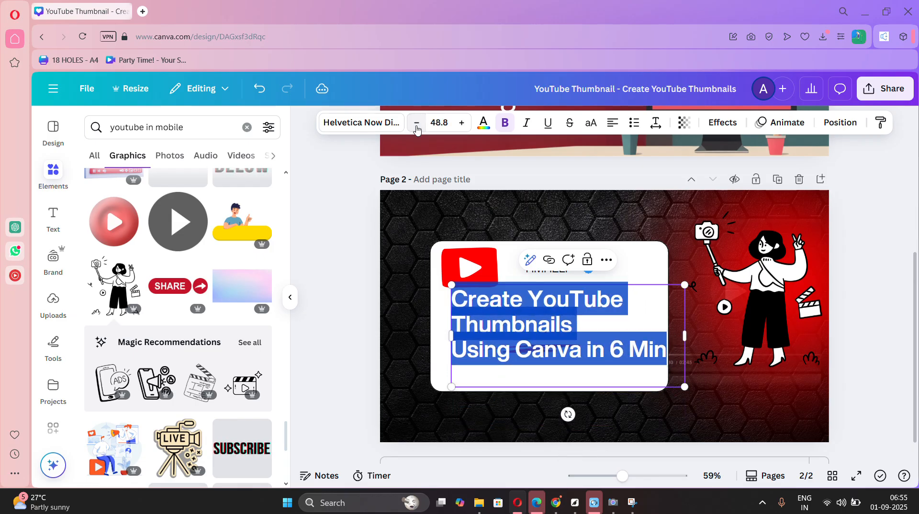
left_click(527, 220)
left_click(536, 326)
left_click_drag(536, 326, 525, 342)
left_click(883, 291)
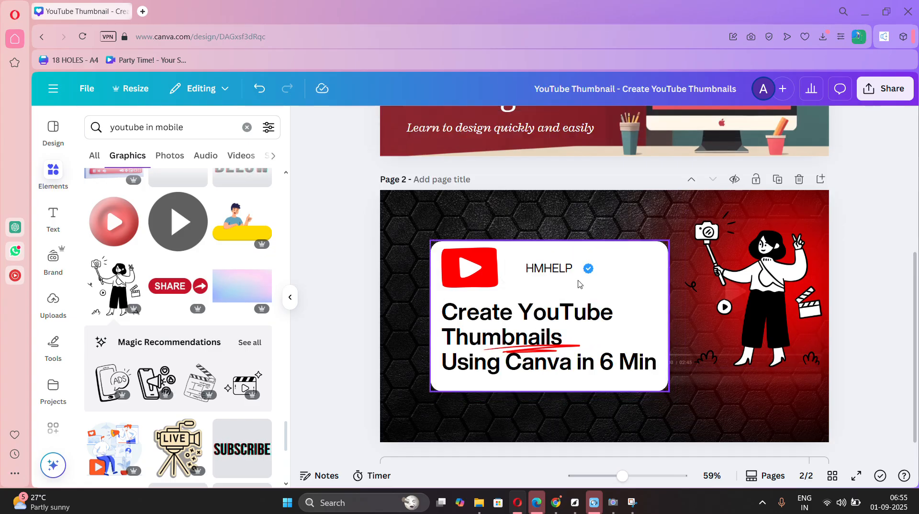
Nudge the HMHELP text closer to the blue tick badge and move the woman graphic lower on page 2.
mouse_move(553, 267)
left_mouse_down()
mouse_move(545, 265)
mouse_move(557, 270)
left_mouse_up()
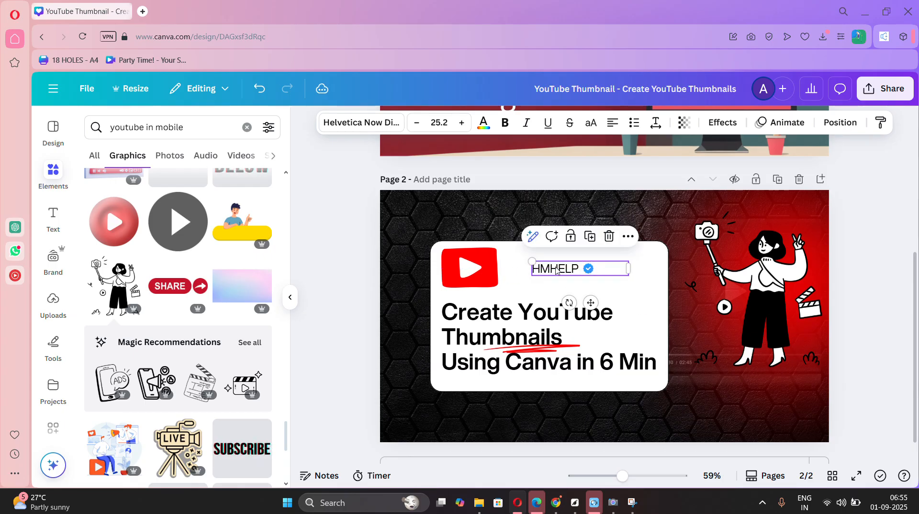
left_click(869, 315)
left_click_drag(787, 304, 787, 328)
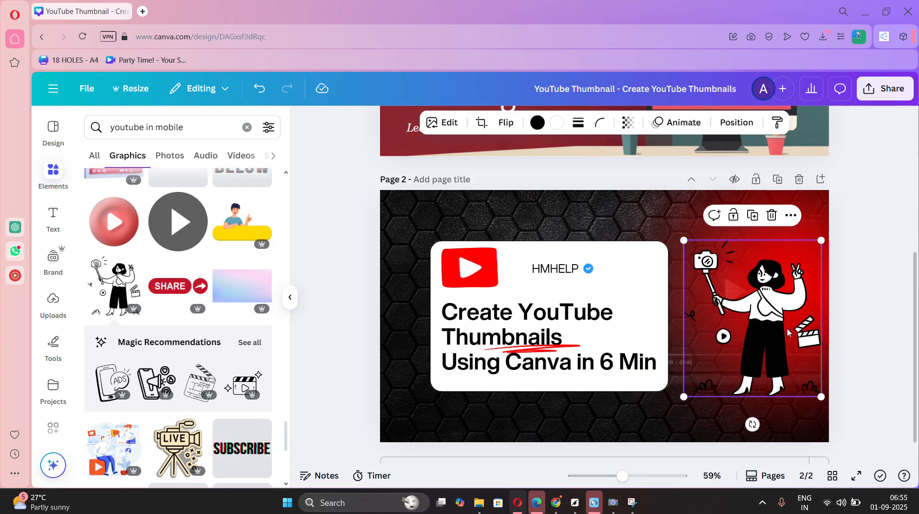
left_click(888, 314)
scroll(888, 314, "up", 4)
scroll(888, 314, "down", 3)
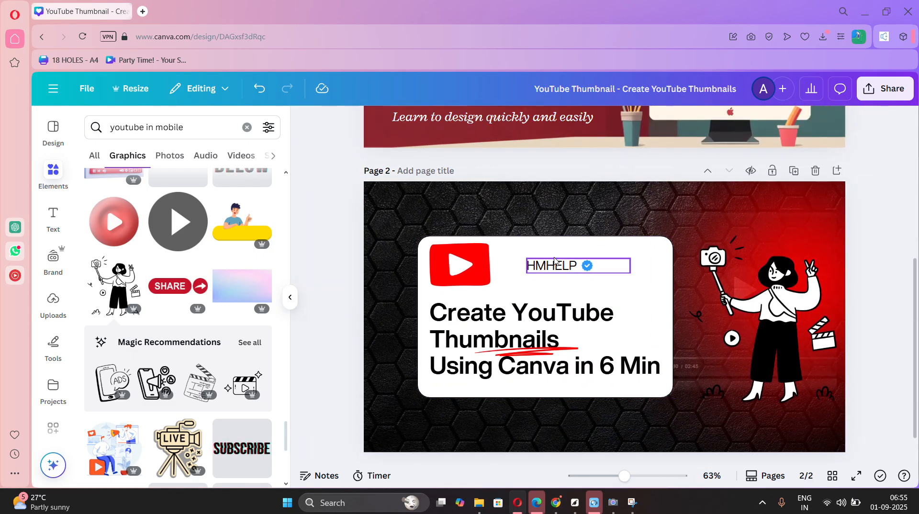
Try the HMHELP text right beside the YouTube logo, then place it back next to the blue tick badge.
left_click_drag(610, 271, 584, 276)
left_click(635, 267)
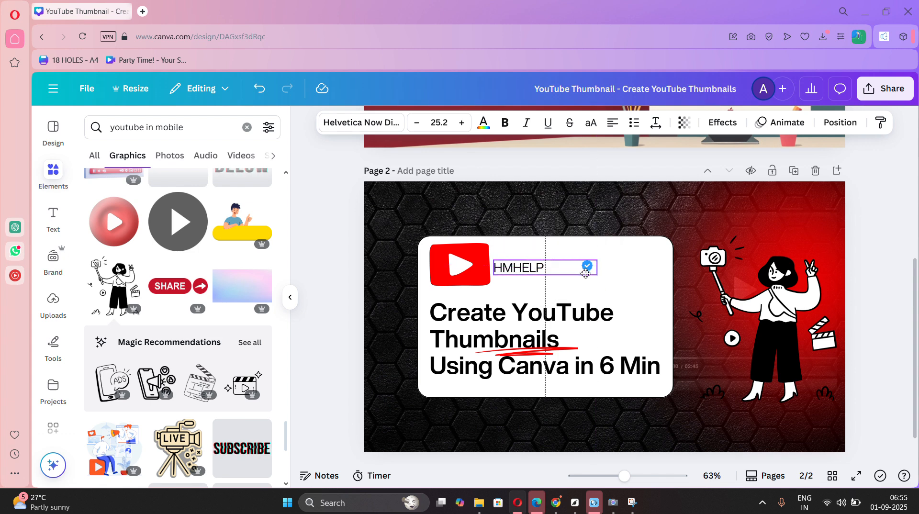
left_click(633, 278)
left_click(560, 272)
left_click_drag(588, 267, 589, 267)
scroll(712, 280, "down", 1)
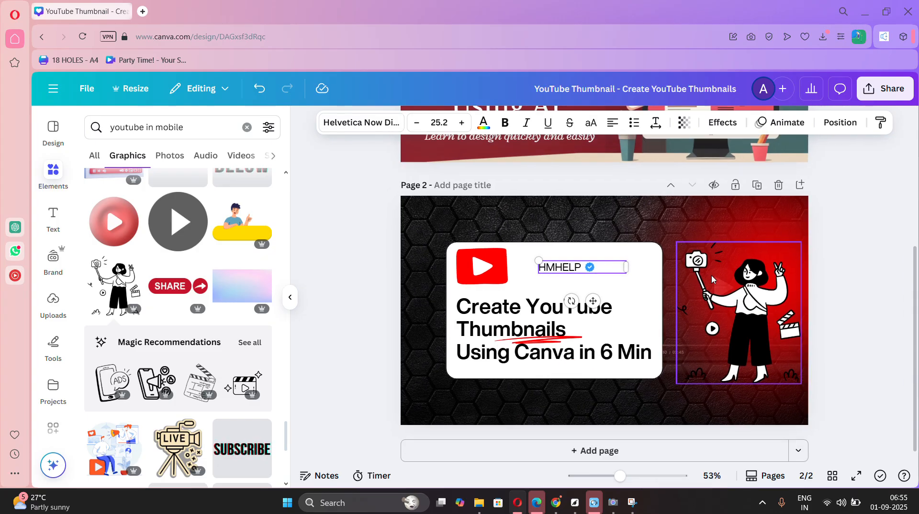
Move the page 2 headline slightly up and enlarge its text within the white card.
left_click(552, 376)
left_click_drag(552, 376, 551, 368)
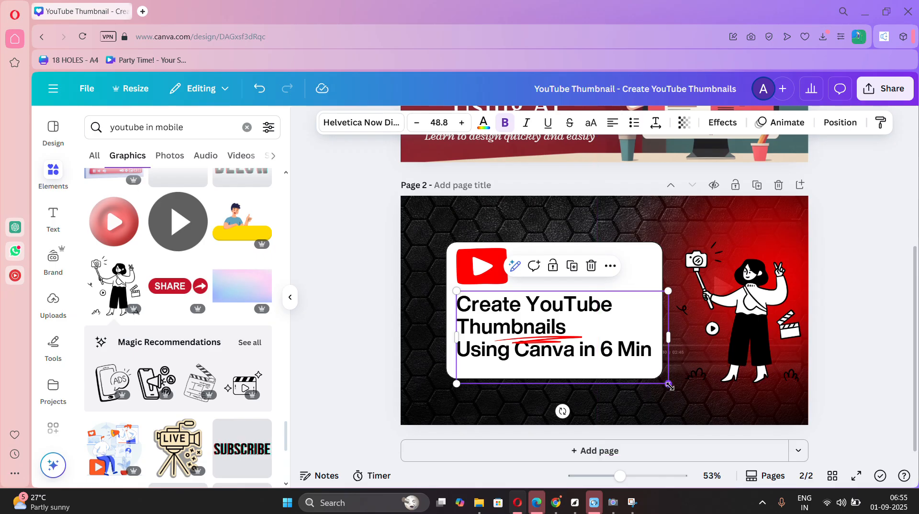
left_click_drag(669, 386, 689, 396)
left_click_drag(607, 358, 603, 353)
left_click(843, 366)
scroll(843, 366, "down", 2)
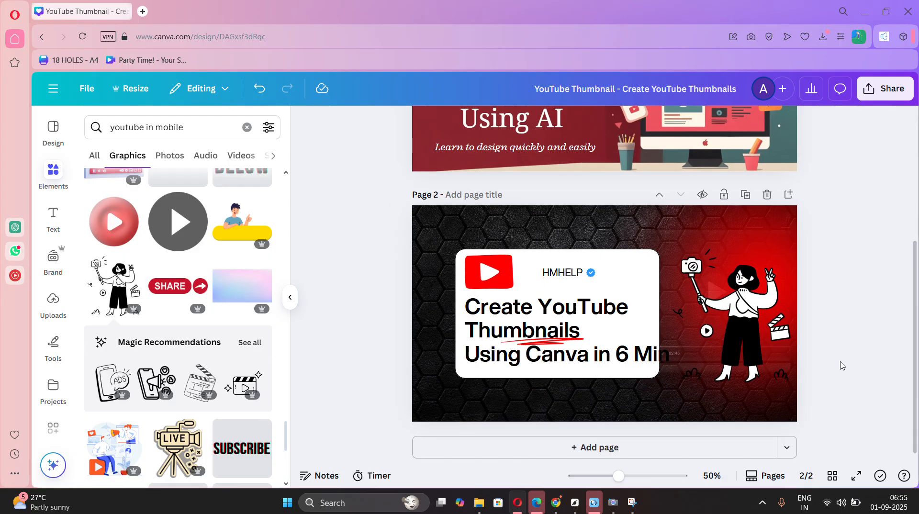
scroll(843, 365, "up", 5)
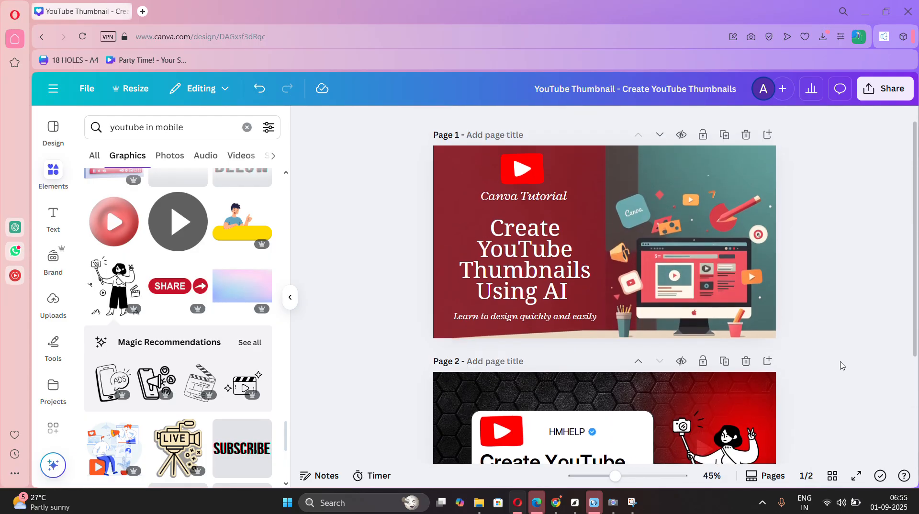
scroll(842, 366, "down", 3)
scroll(842, 365, "up", 1)
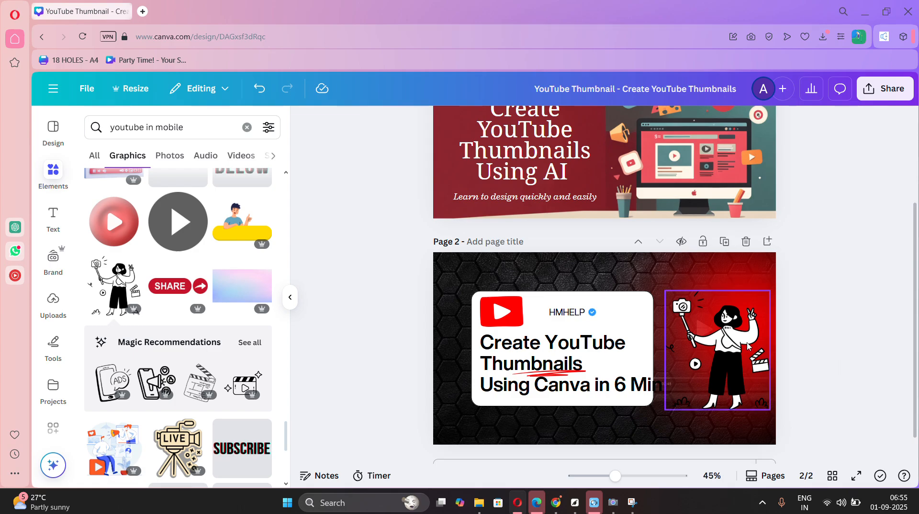
Undo the recent changes to the woman graphic, the HMHELP text and the headline, back to the wording with "AI".
left_click_drag(750, 346, 750, 338)
key("ctrl+z")
key("ctrl+z")
key("ctrl+z")
key("ctrl+z")
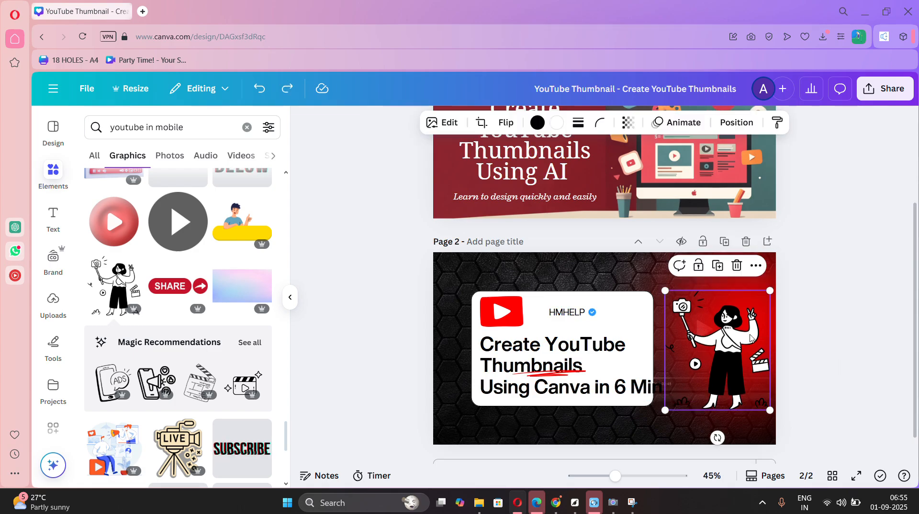
key("ctrl+z")
key("ctrl+z")
key("ctrl+z")
key("ctrl+z")
key("ctrl+z")
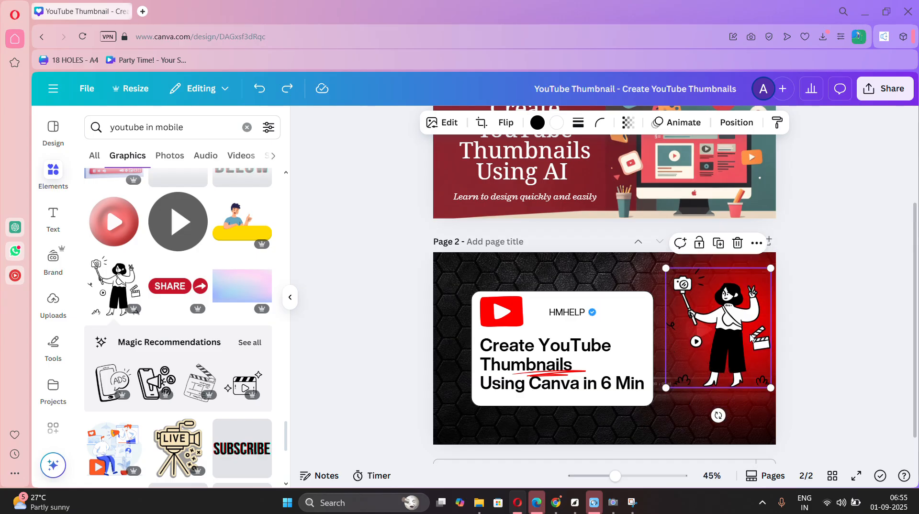
key("ctrl+z")
key("ctrl+z")
key("ctrl+z")
key("ctrl+z")
key("ctrl+z")
key("ctrl+z")
key("ctrl+z")
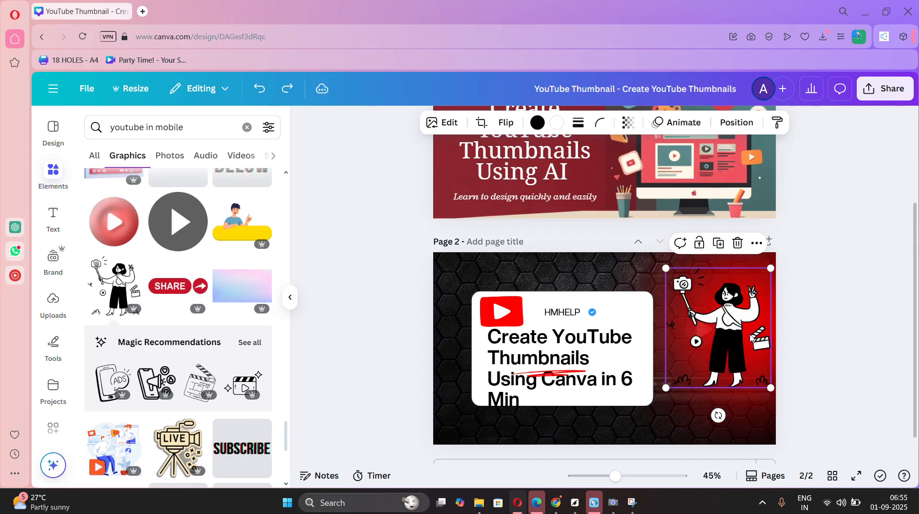
key("ctrl+z")
key("ctrl+z")
key("ctrl+z")
key("ctrl+z")
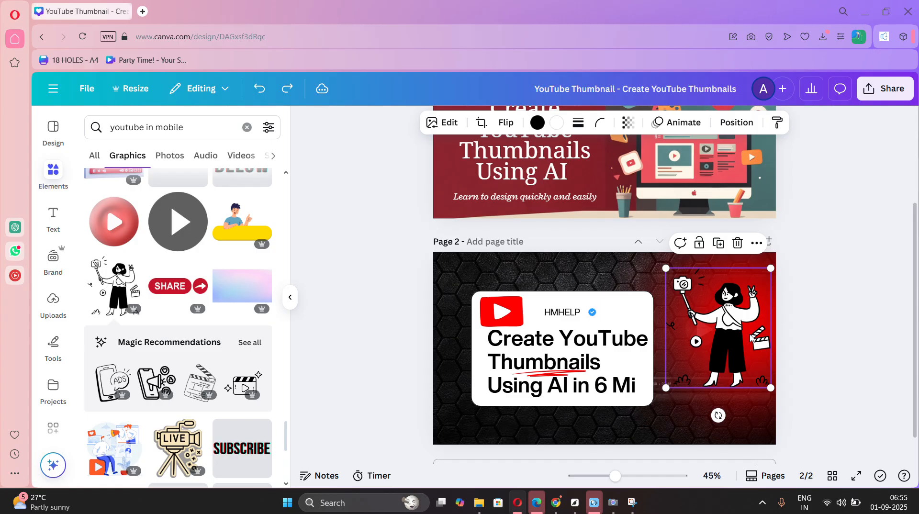
Complete the page 2 headline's last line so it reads "Using AI in 6 Min".
left_click(564, 336)
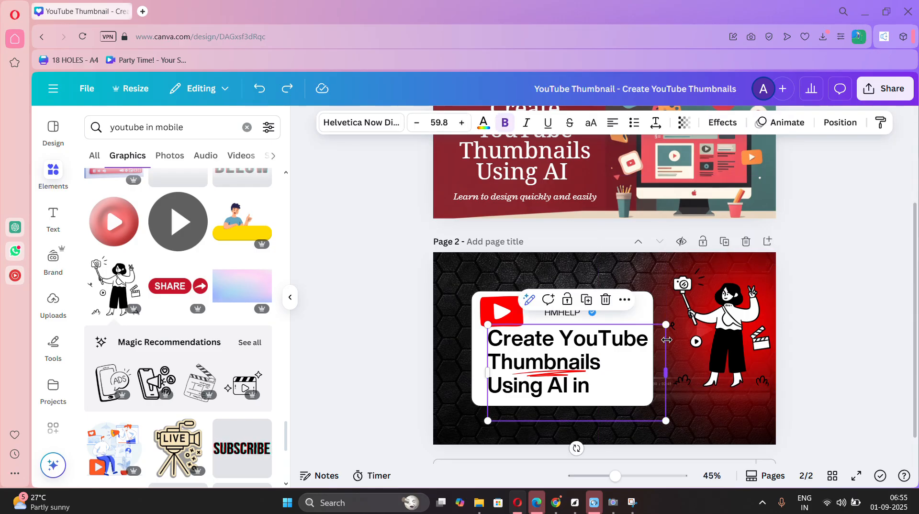
left_click(608, 385)
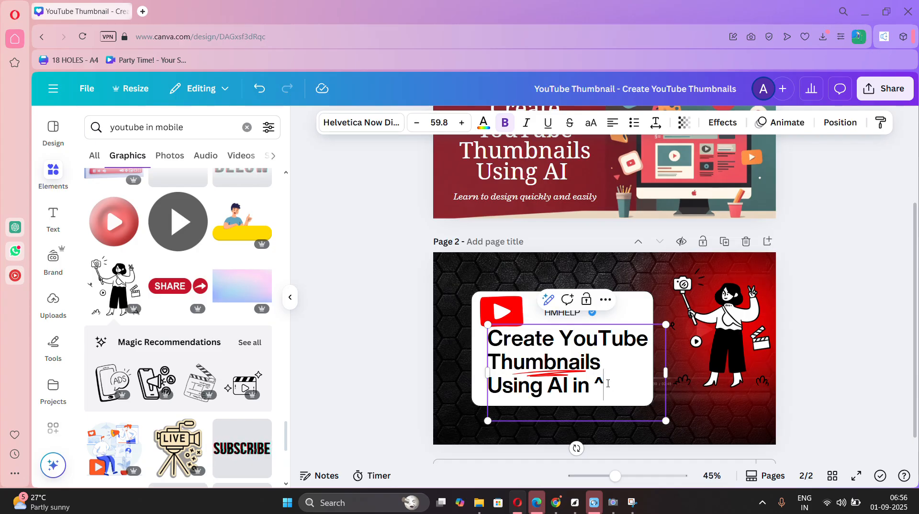
type("6 Min")
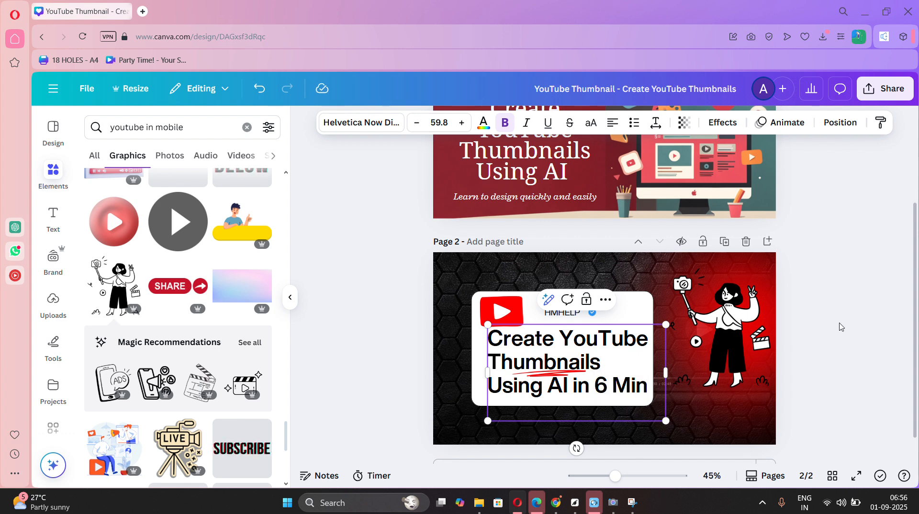
left_click(841, 327)
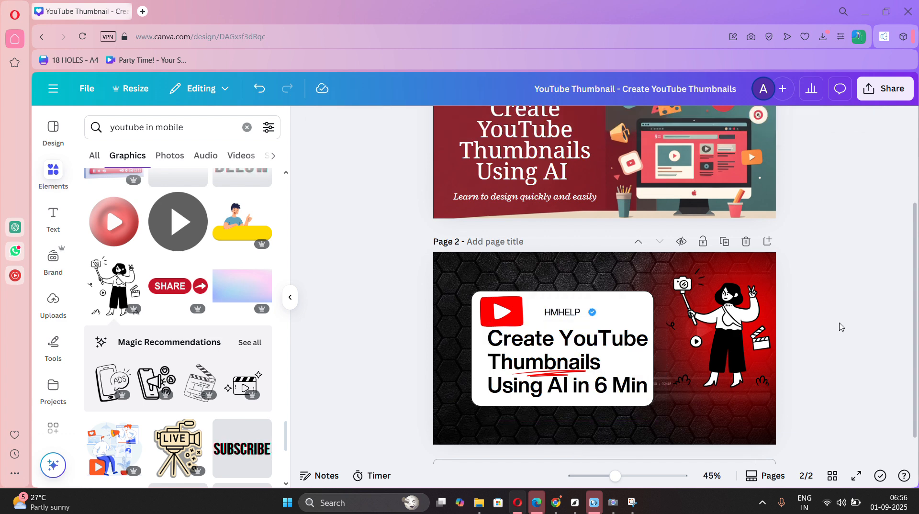
Move the red glow behind the woman on page 2 slightly down and to the left.
scroll(741, 338, "down", 1)
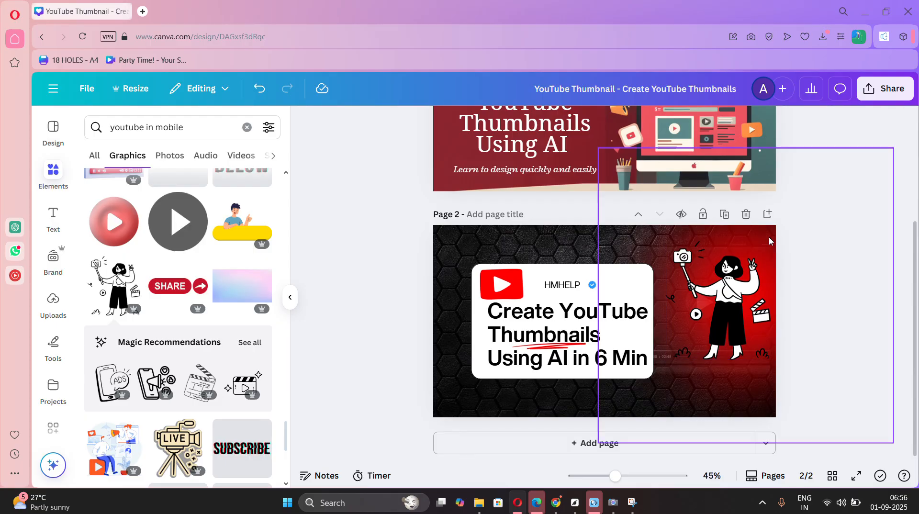
left_click_drag(769, 239, 760, 262)
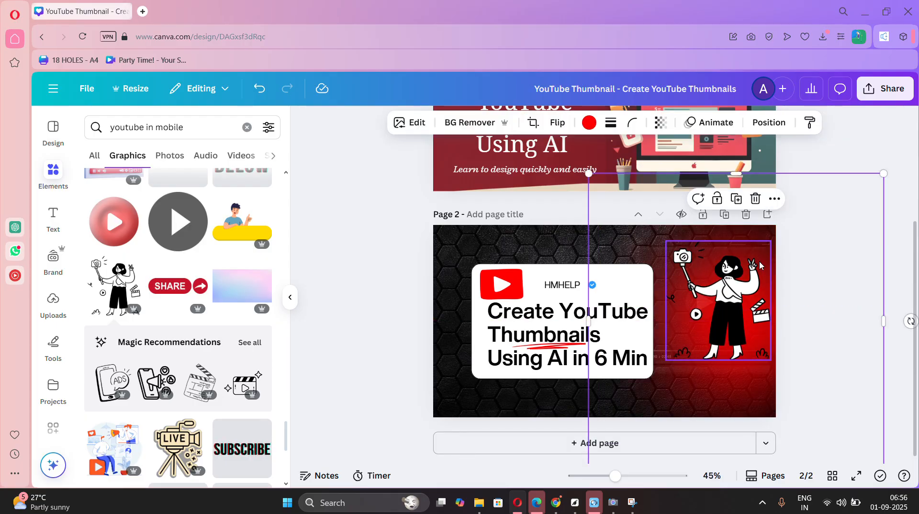
left_click(869, 133)
Ungroup the page 1 text and move the line "Learn to design quickly and easily" below the white card on page 2.
left_click(515, 173)
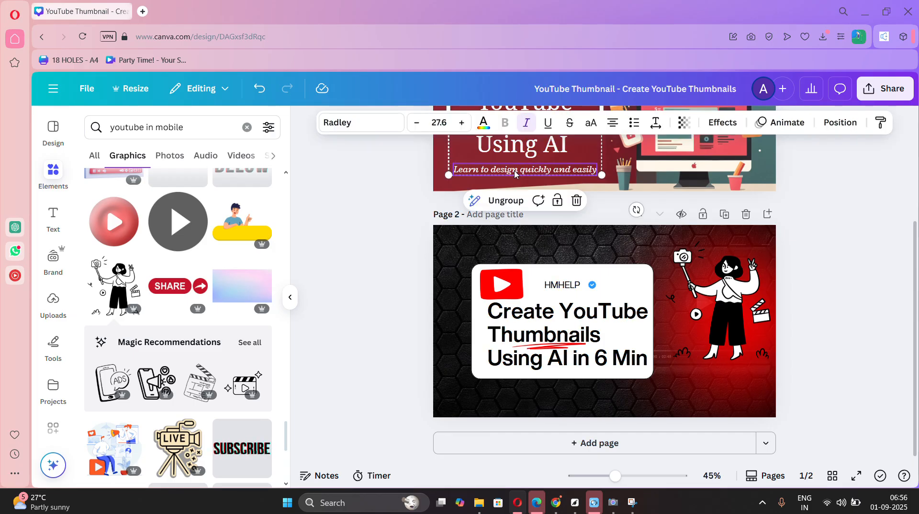
left_click(516, 171)
left_click(636, 190)
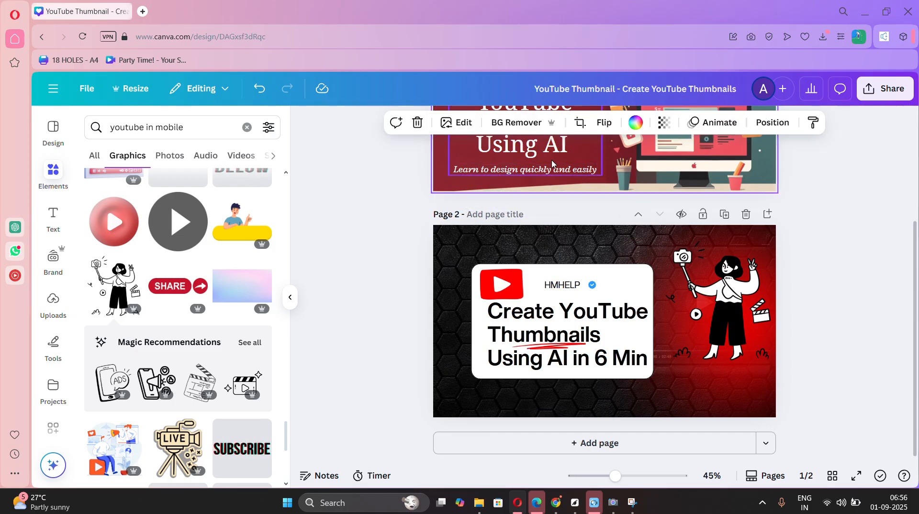
left_click(552, 163)
left_click(498, 199)
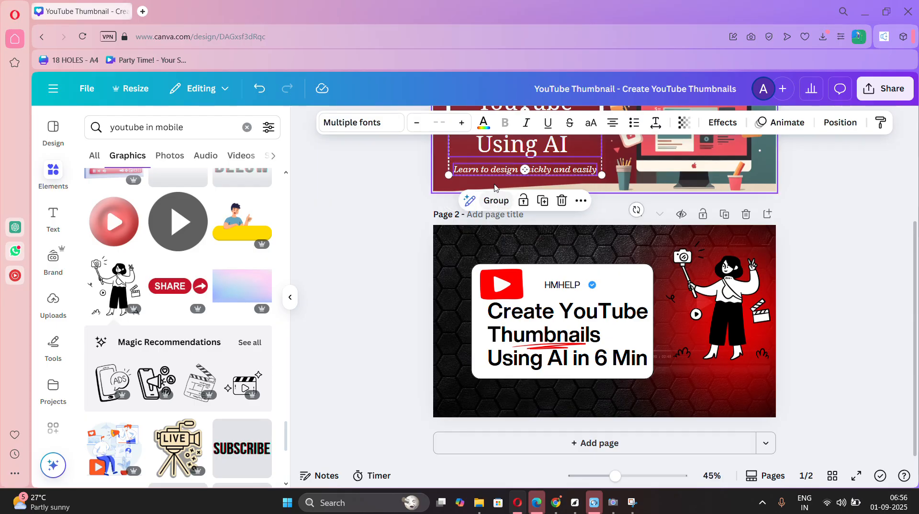
left_click_drag(497, 179, 529, 392)
left_click(485, 176)
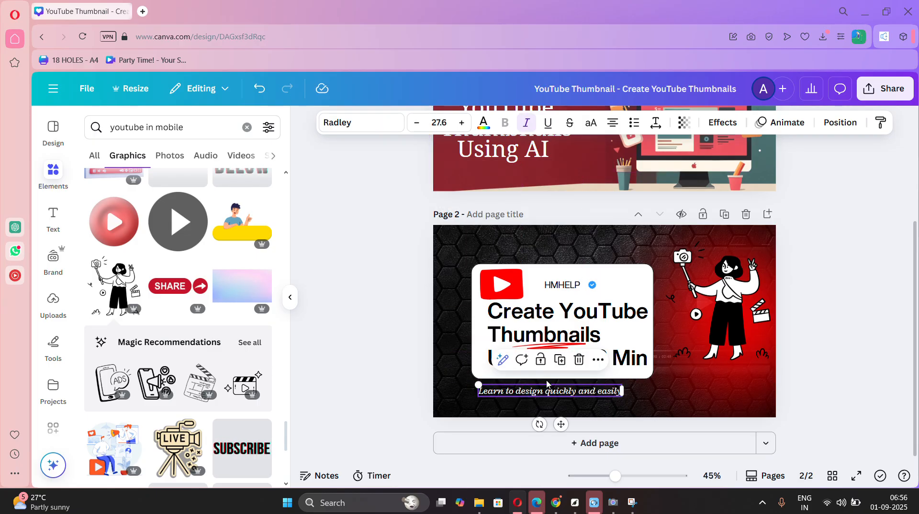
left_click(808, 302)
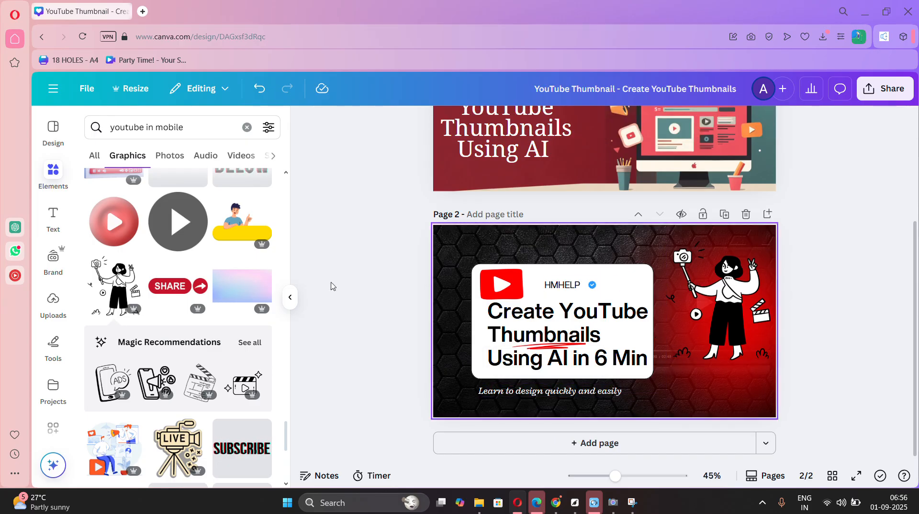
Add the pink and blue gradient graphic to page 2 and make it the page's background.
left_click_drag(254, 287, 499, 271)
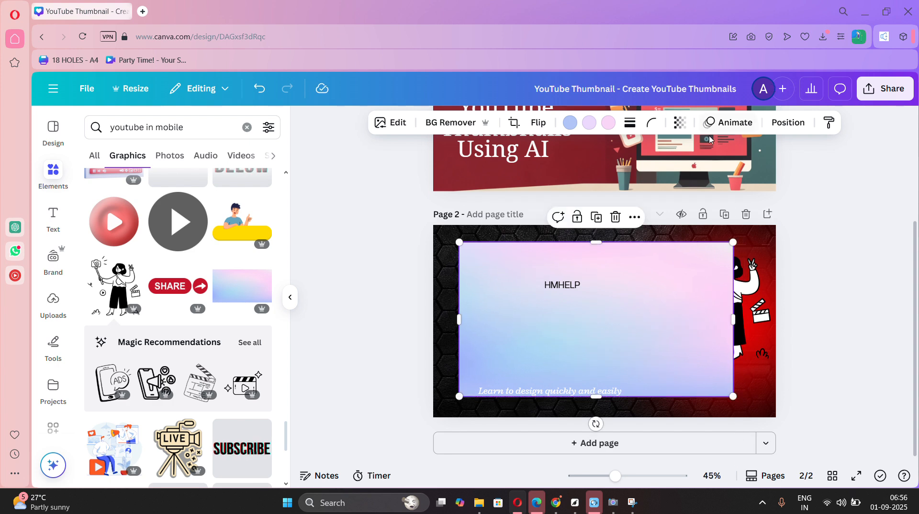
right_click(617, 268)
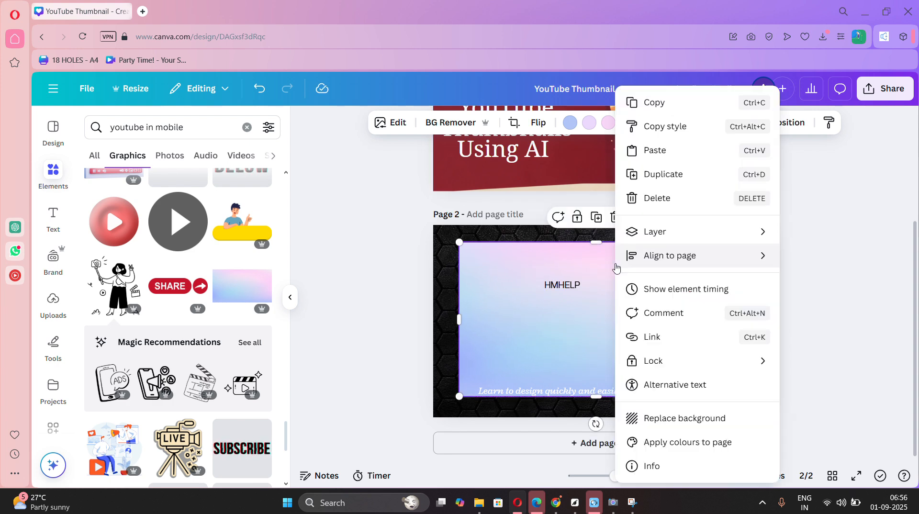
left_click(656, 416)
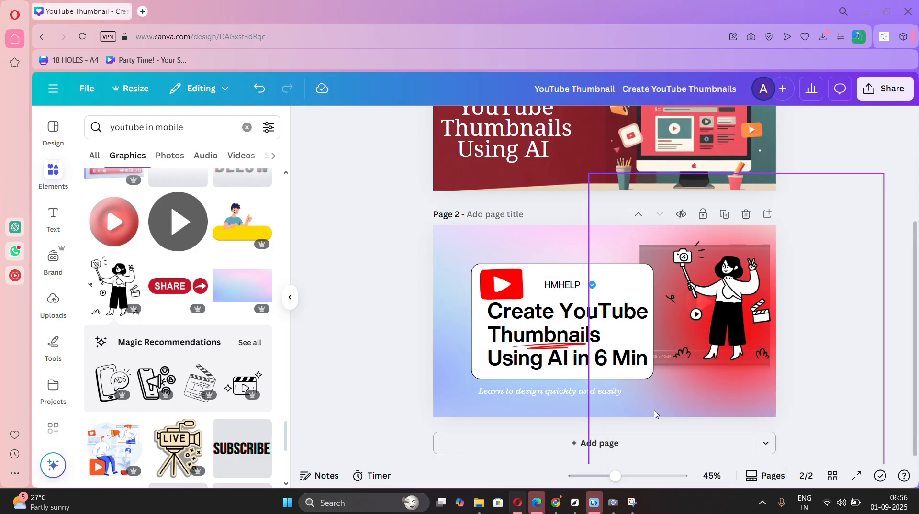
Undo the gradient background on page 2 to restore the black hexagon background.
key("ctrl+z")
left_click(665, 327)
key("Delete")
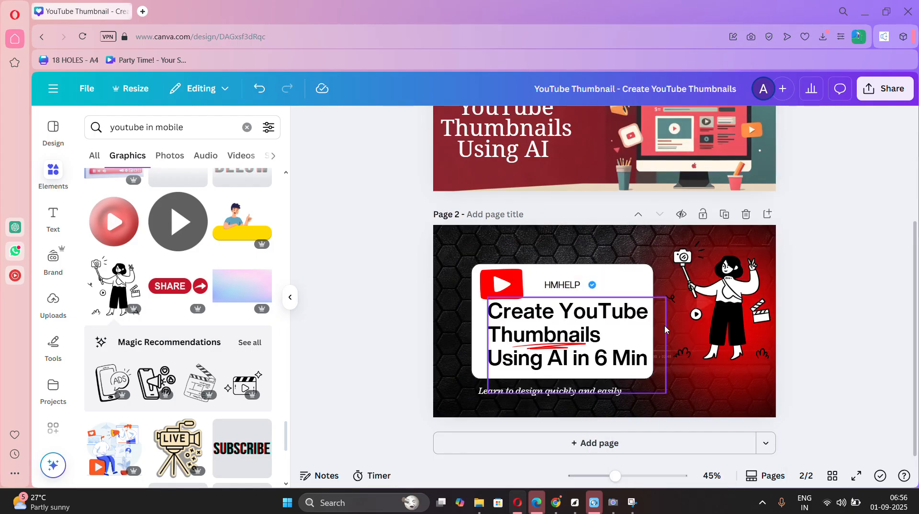
Find the video-editing timeline photo among the "youtube in mobile" photos and use it to replace the red glow behind the woman on page 2.
scroll(198, 416, "down", 7)
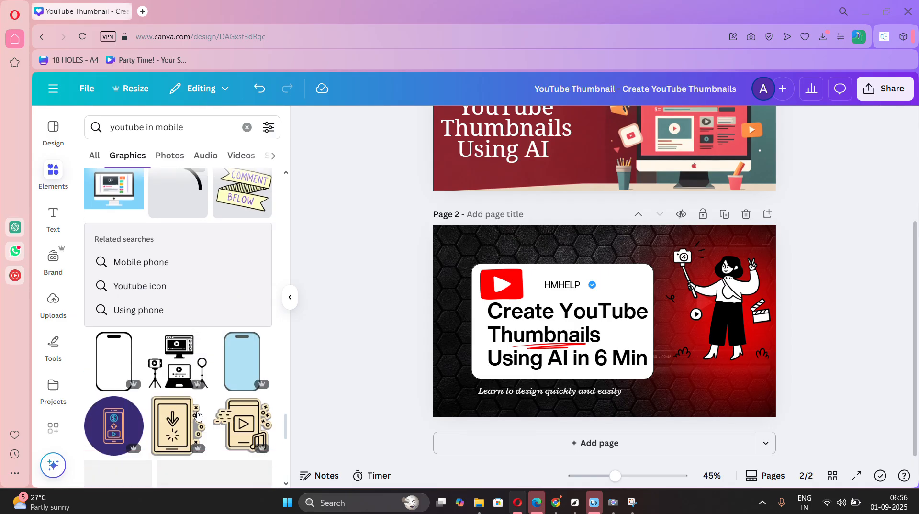
scroll(198, 416, "down", 5)
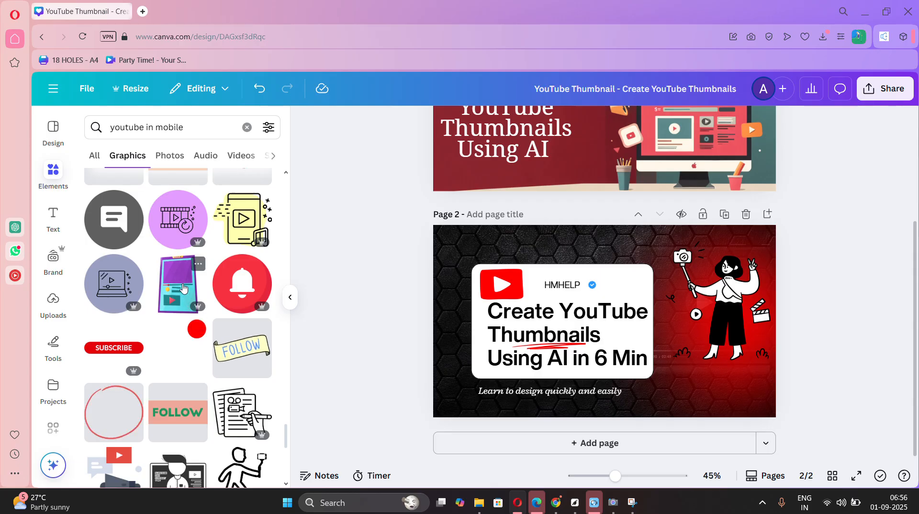
left_click(172, 162)
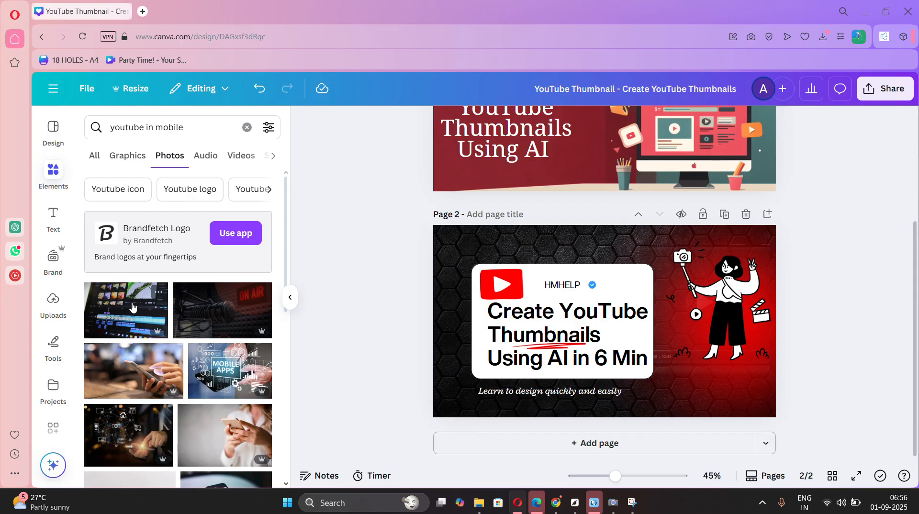
left_click_drag(157, 338, 830, 263)
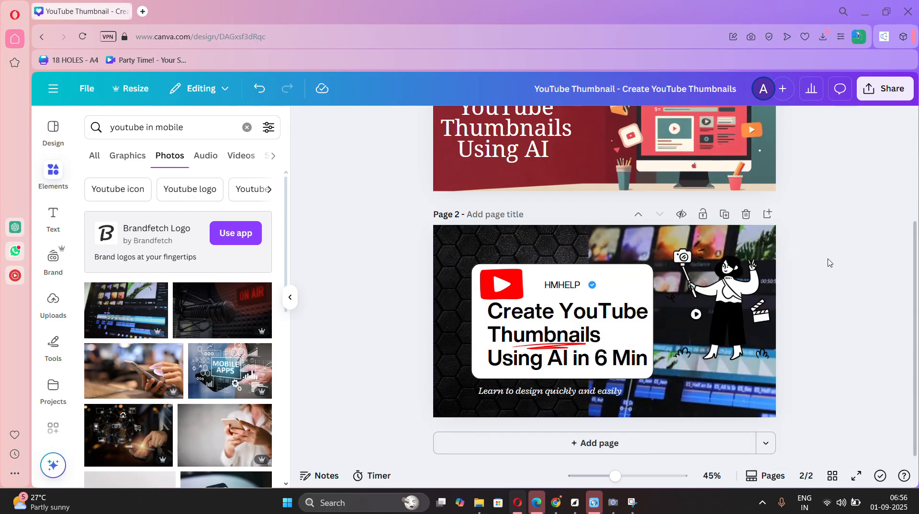
Move the woman graphic on page 2 slightly down and set the video-editing photo's transparency to 78.
left_click_drag(727, 260, 730, 296)
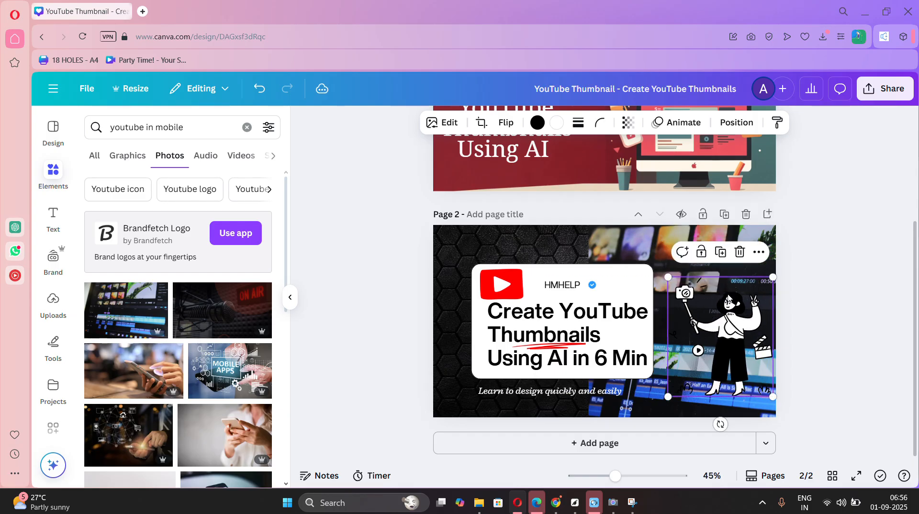
left_click(725, 238)
left_click(688, 122)
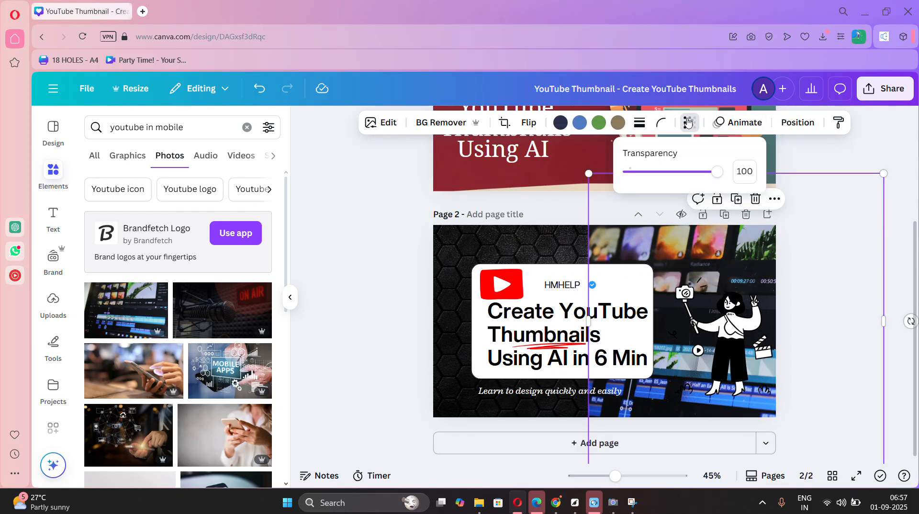
left_click_drag(657, 173, 701, 169)
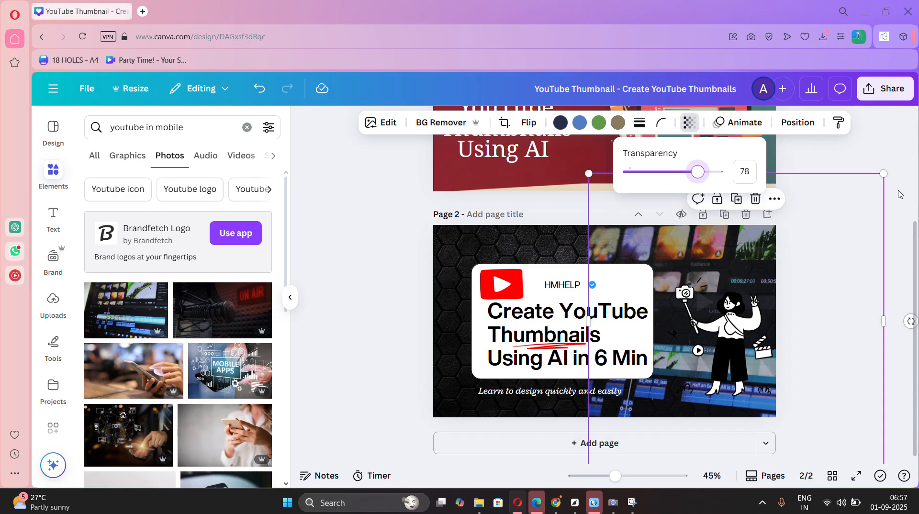
key("Escape")
Open the design's download settings and set the PNG size multiplier to 3.125.
left_click(889, 90)
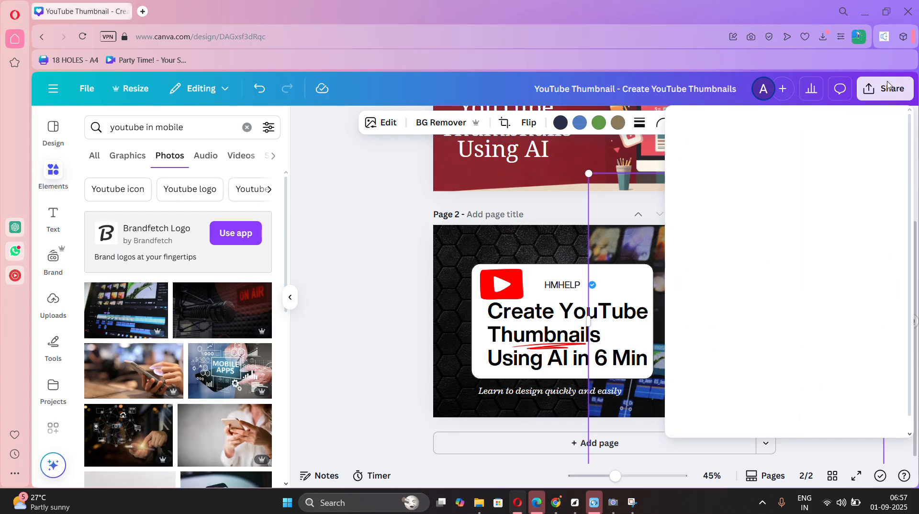
left_click(700, 336)
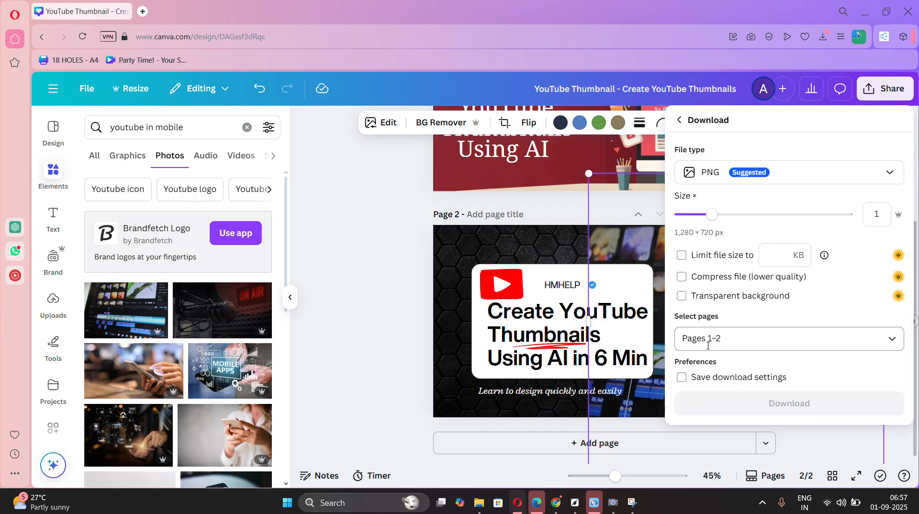
left_click_drag(712, 217, 840, 215)
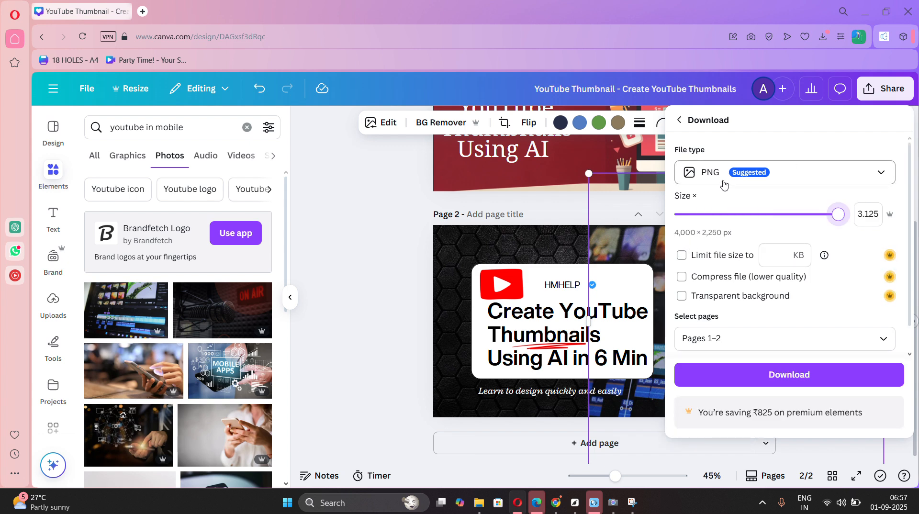
Limit the PNG export to page 2 only and download it.
left_click(709, 338)
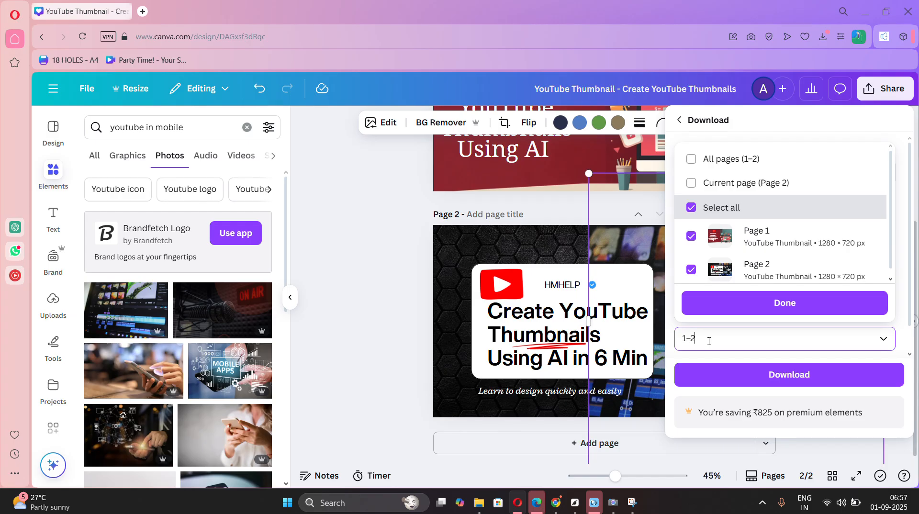
left_click(691, 267)
left_click(691, 233)
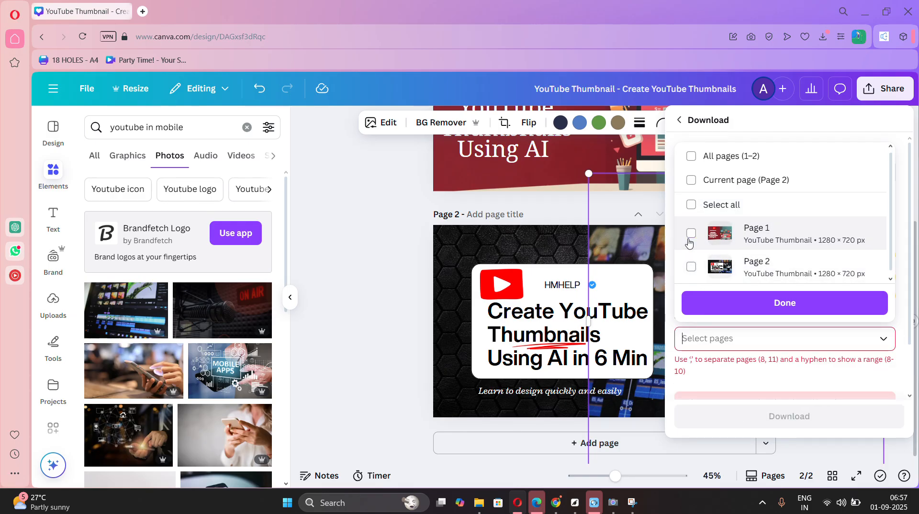
left_click(691, 267)
left_click(725, 406)
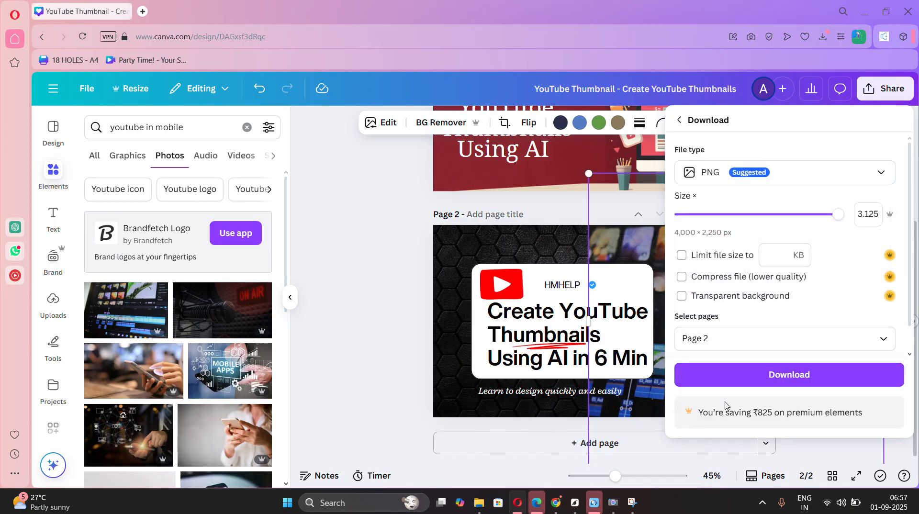
left_click(725, 380)
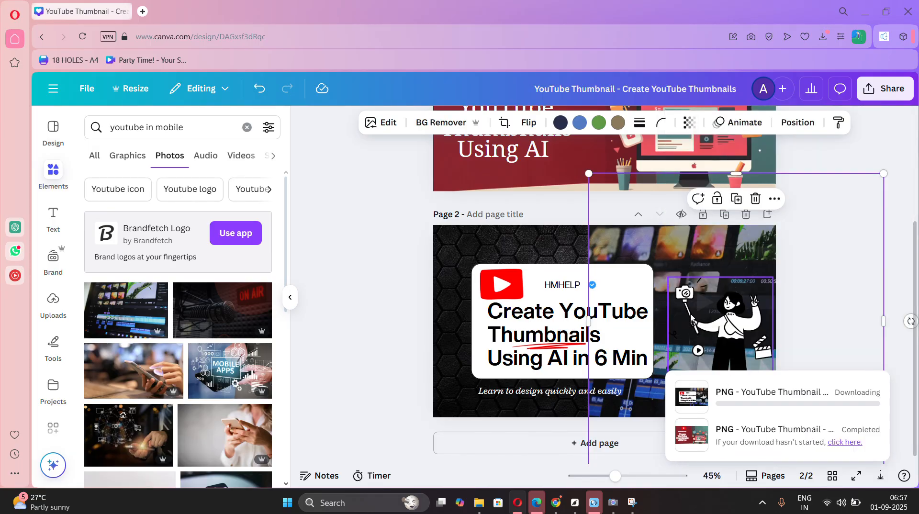